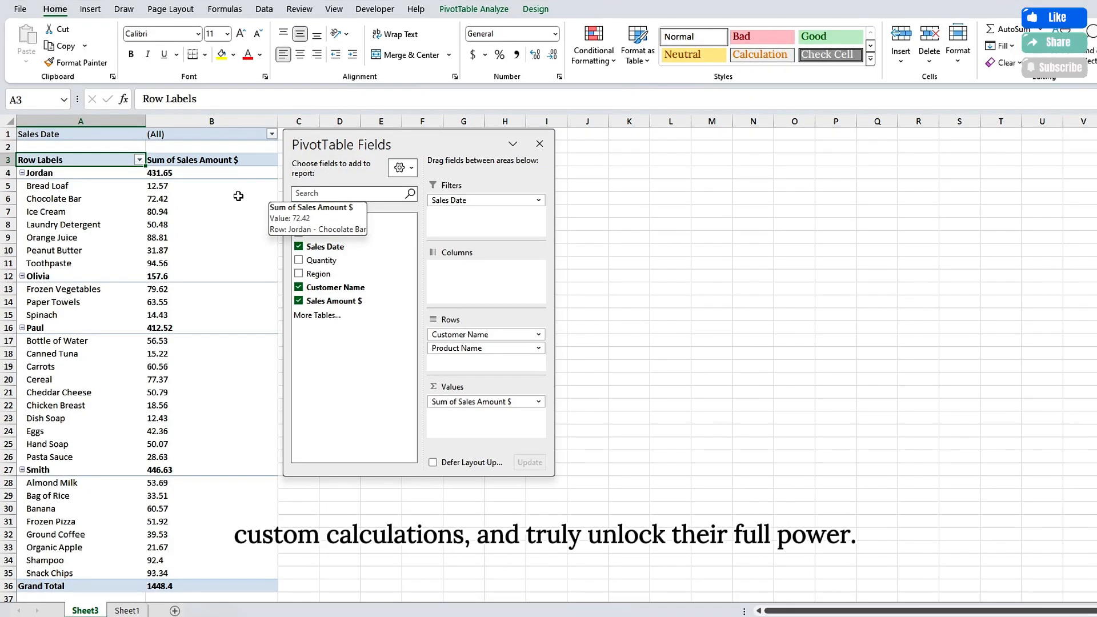
left_click(474, 10)
left_click(708, 55)
left_click(717, 79)
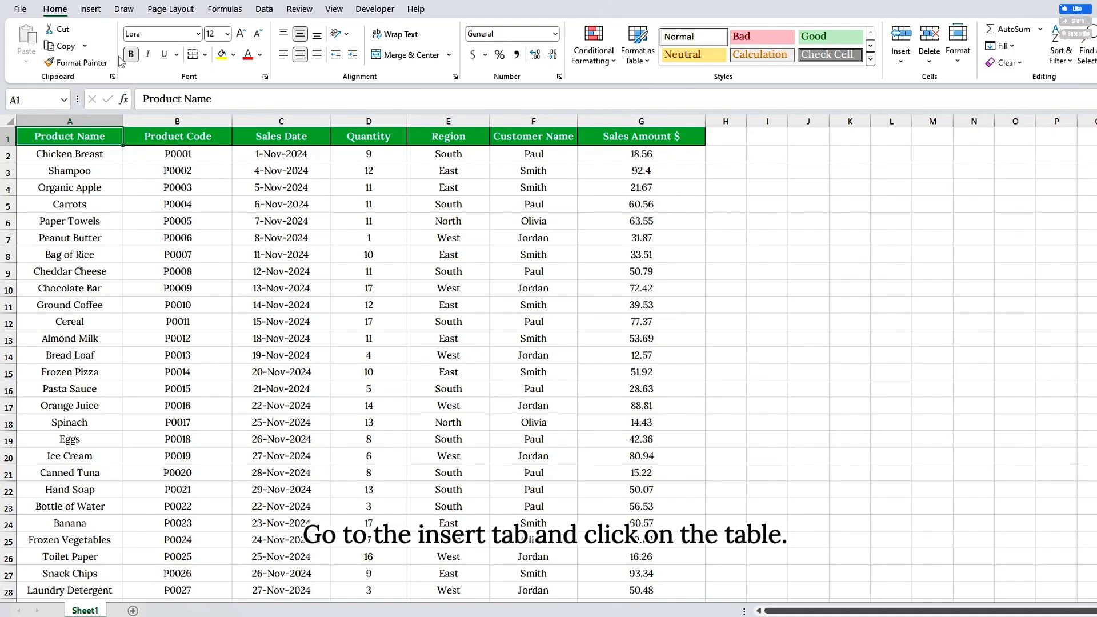
left_click(90, 9)
left_click(122, 40)
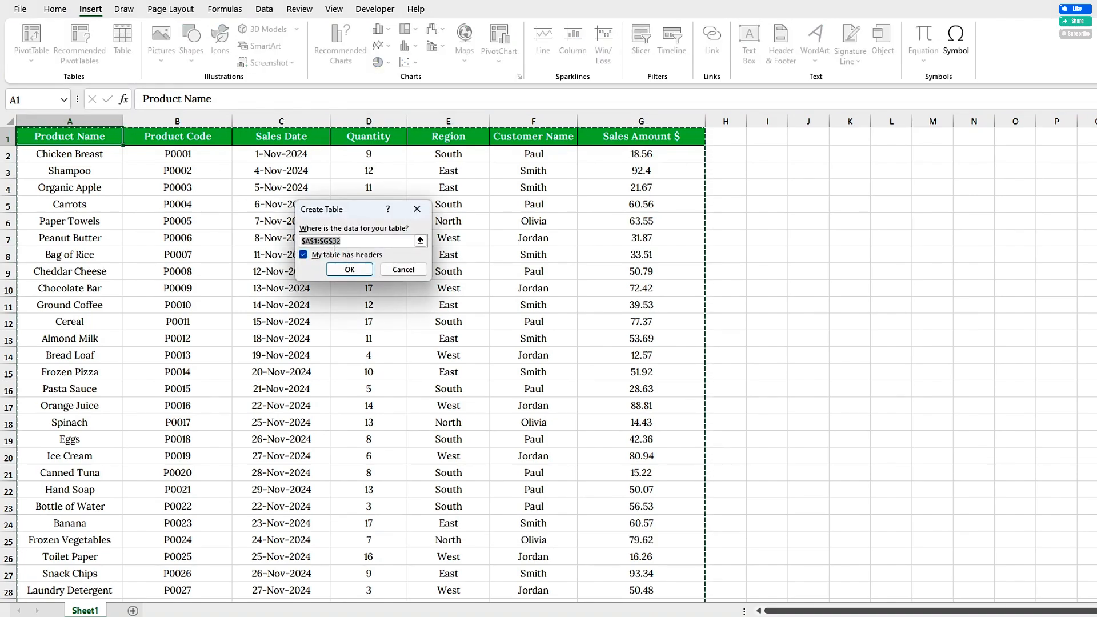
left_click(416, 209)
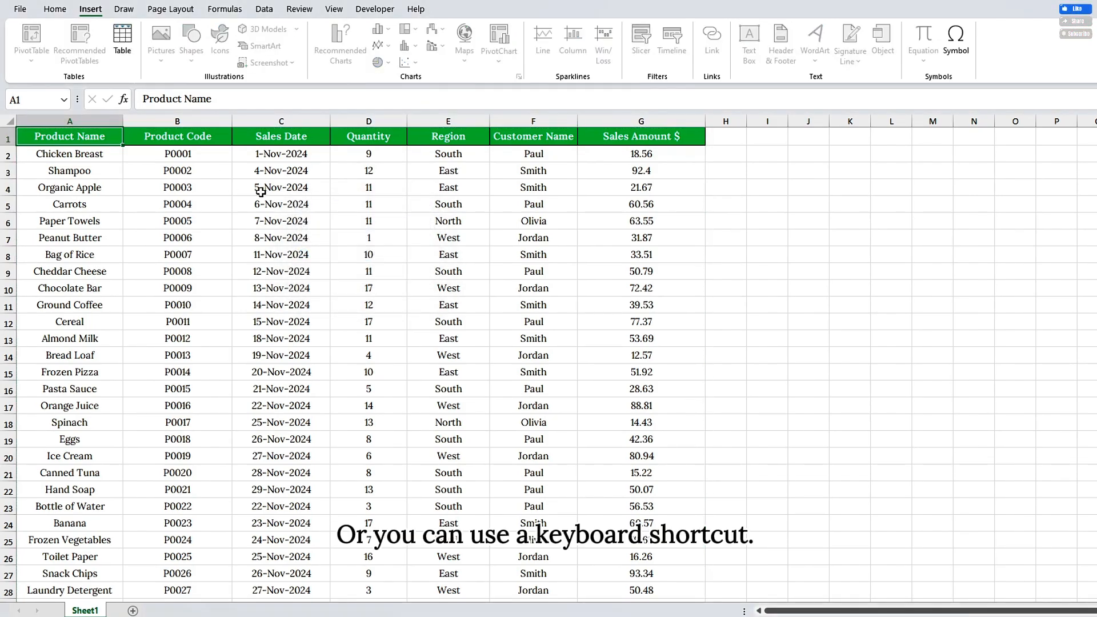
Step: Convert the sales data range A1:G32 into a table with headers and name it TSales
key("ctrl+t")
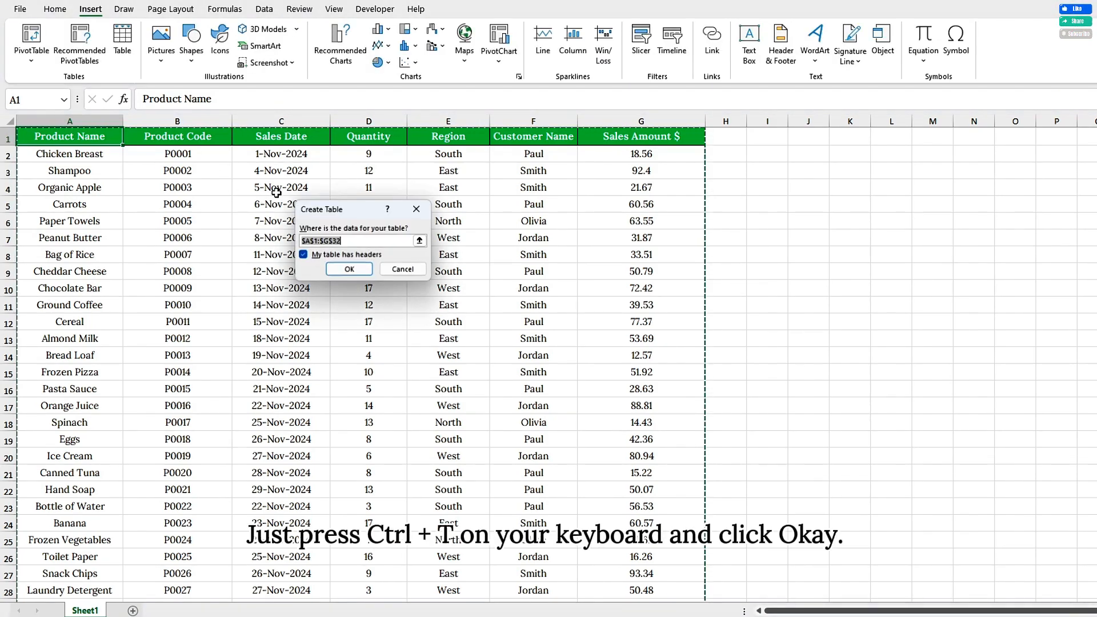
left_click(348, 269)
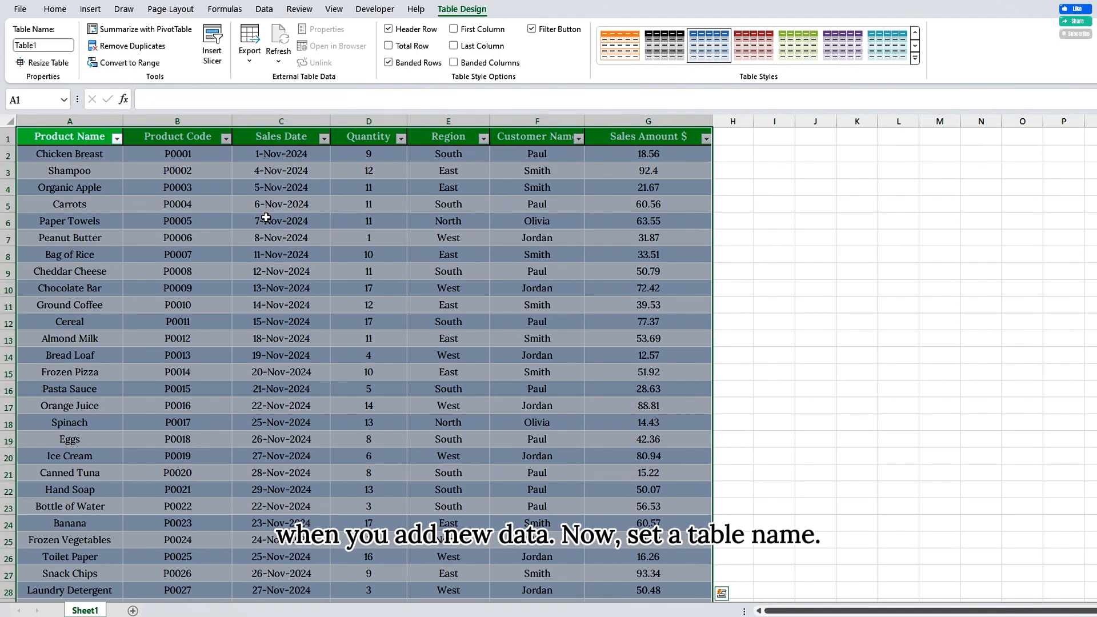
double_click(43, 45)
type("T")
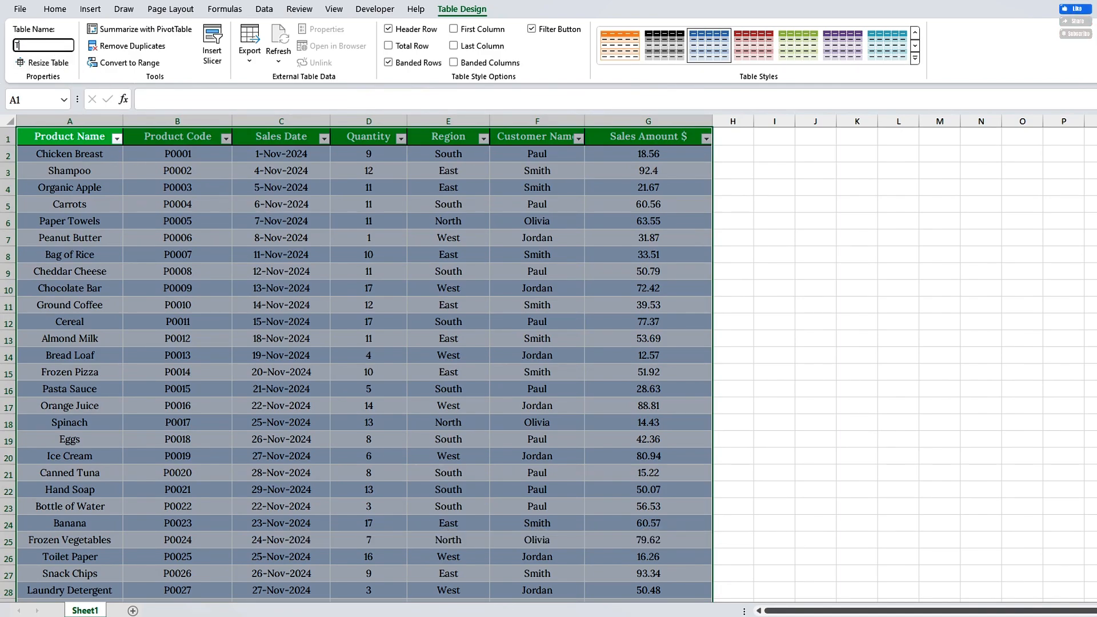
type("Sales")
key("Return")
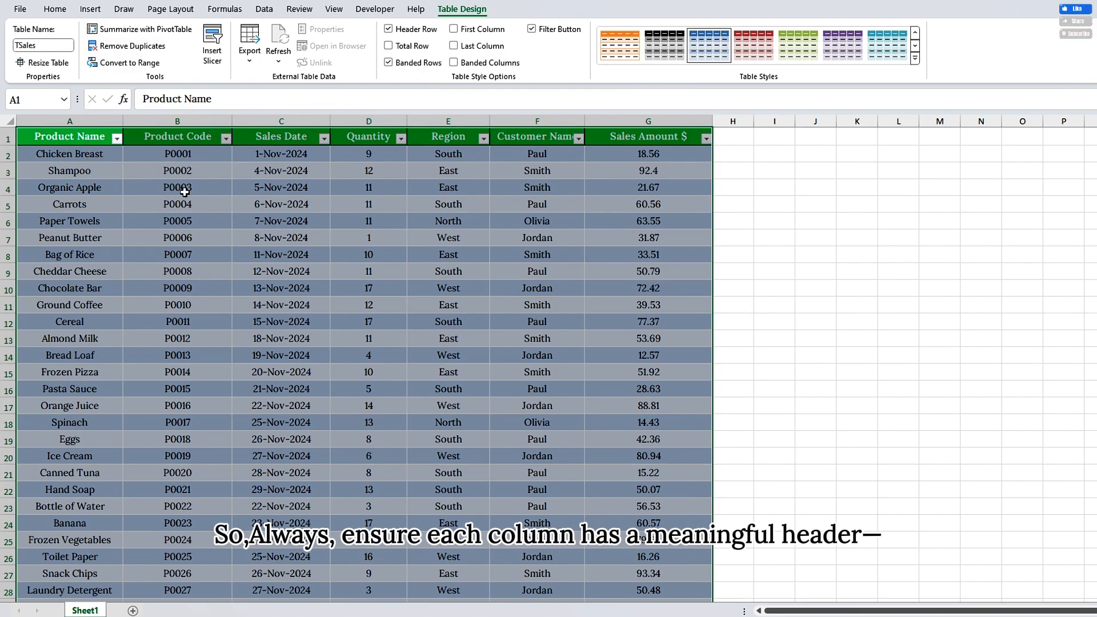
Step: Select the entire TSales table from the Product Name header through its last row
left_click(98, 137)
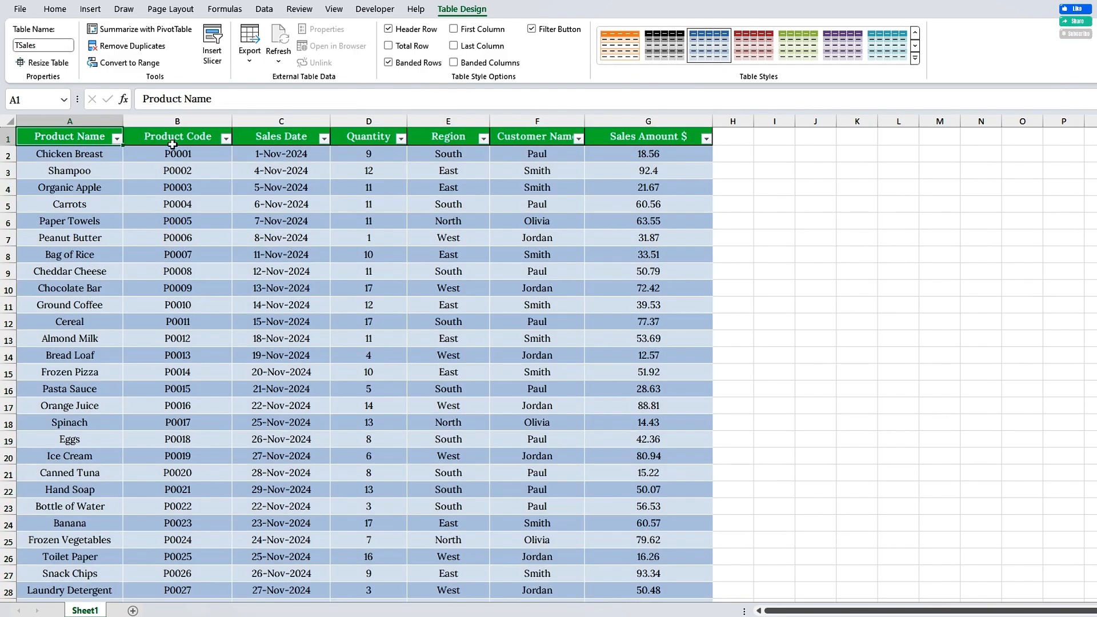
left_click(191, 142)
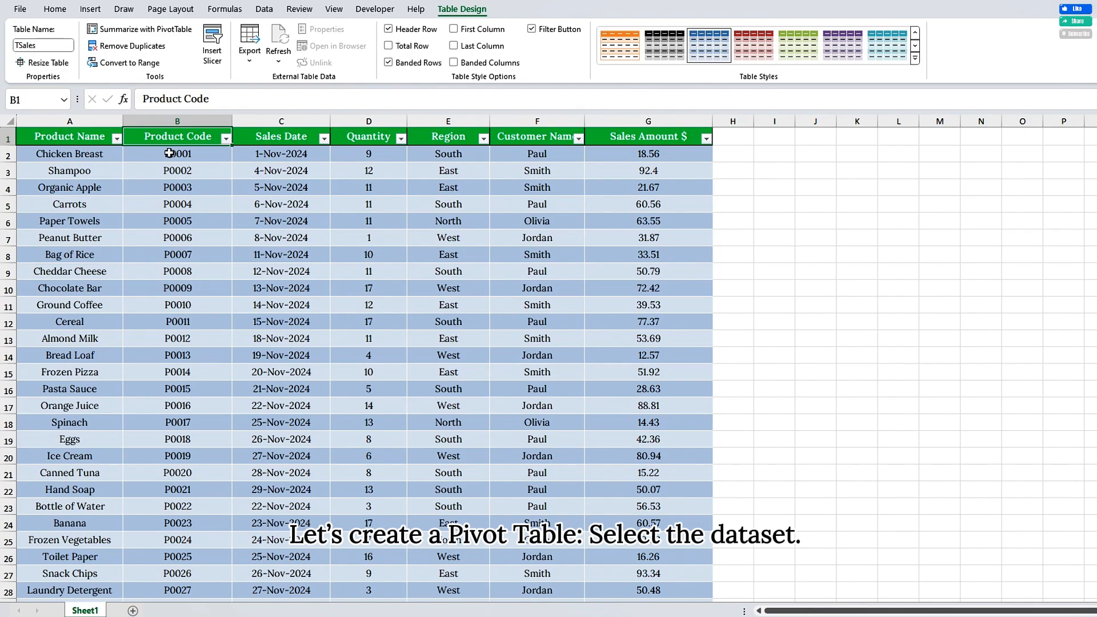
left_click(92, 139)
key("ctrl+shift+End")
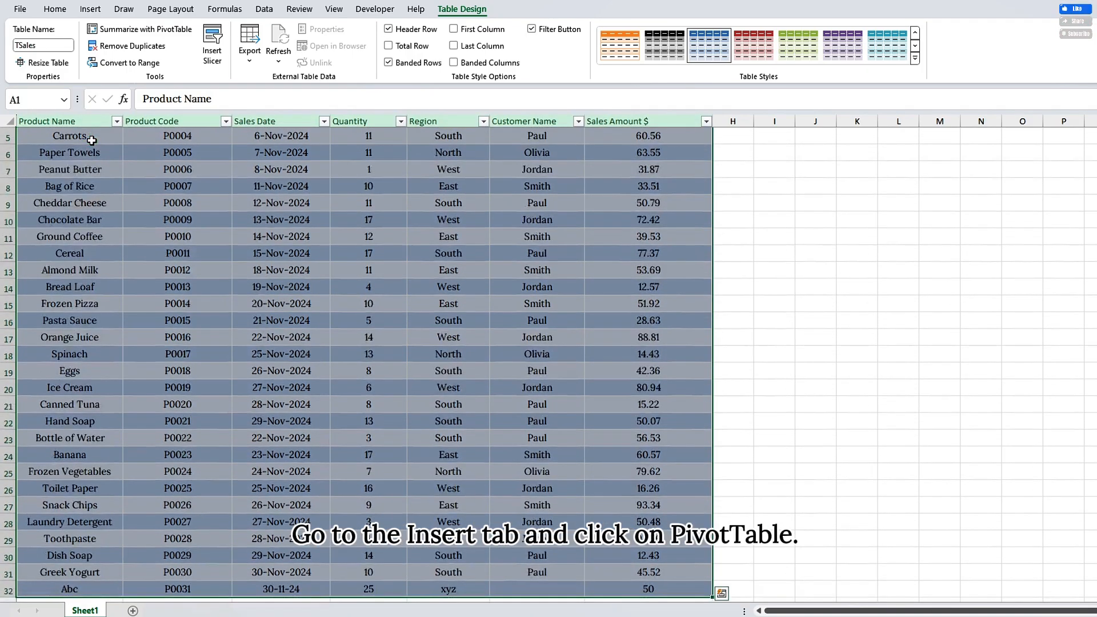
scroll(145, 180, "up", 2)
left_click(90, 9)
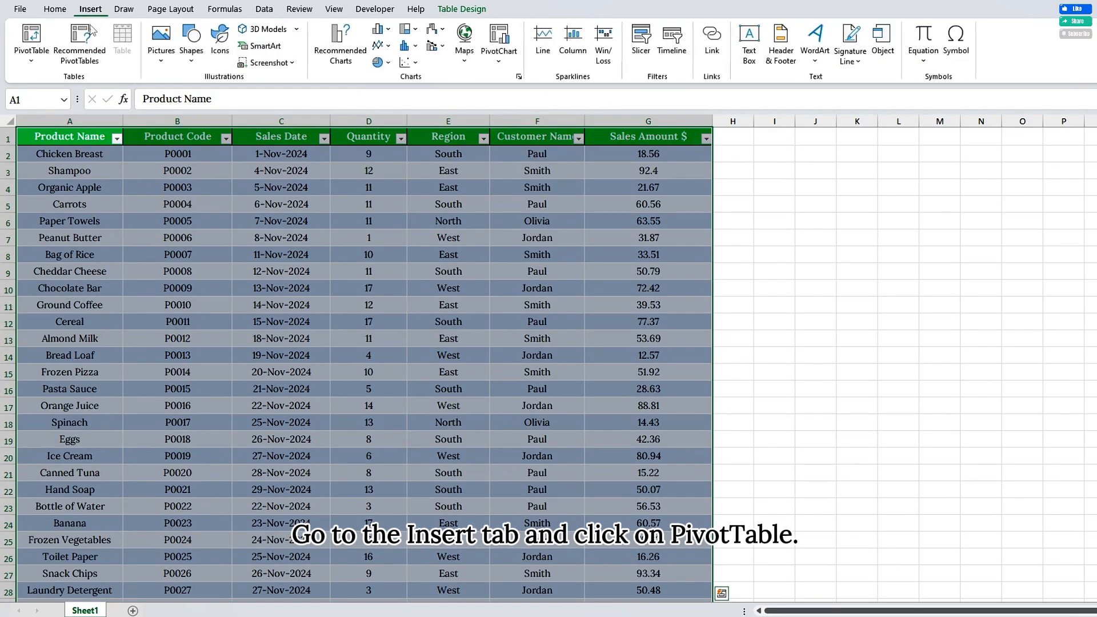
left_click(36, 40)
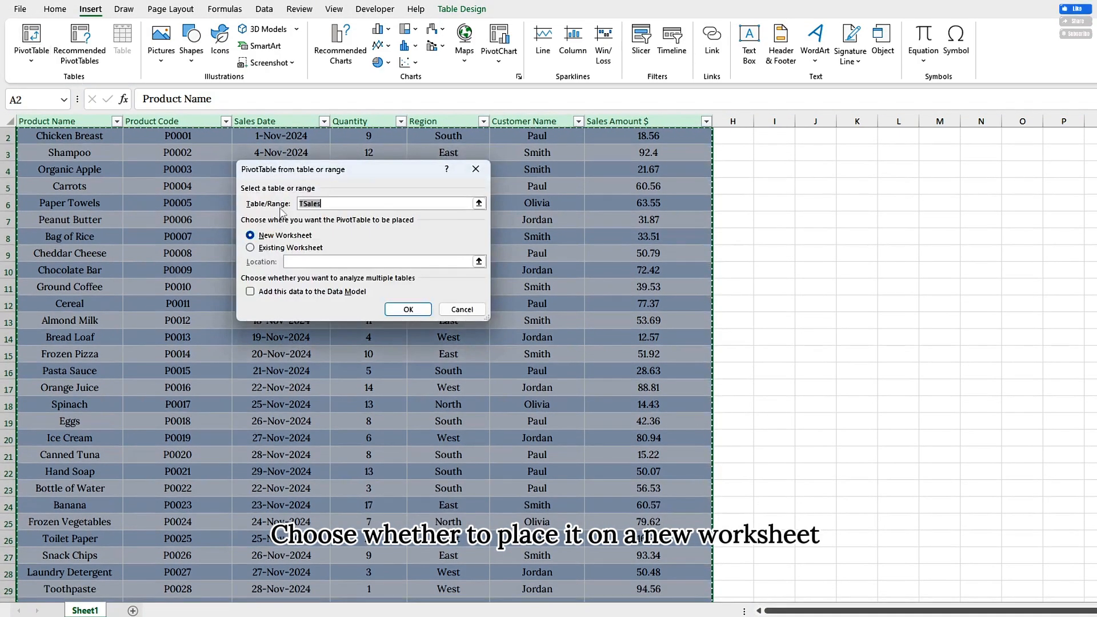
left_click(252, 246)
left_click(251, 236)
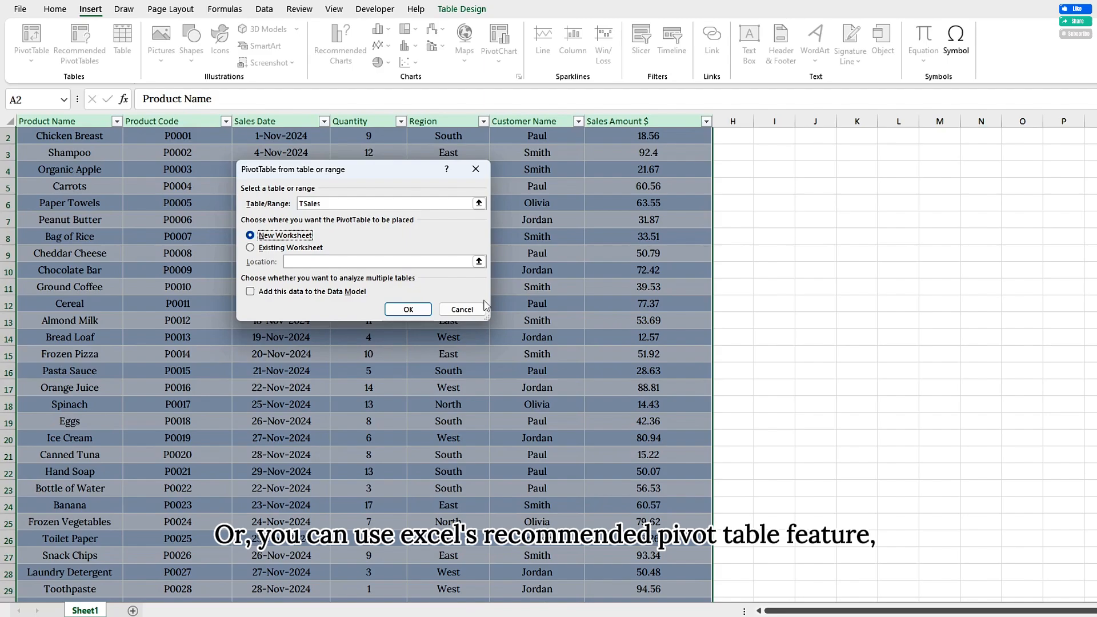
left_click(476, 169)
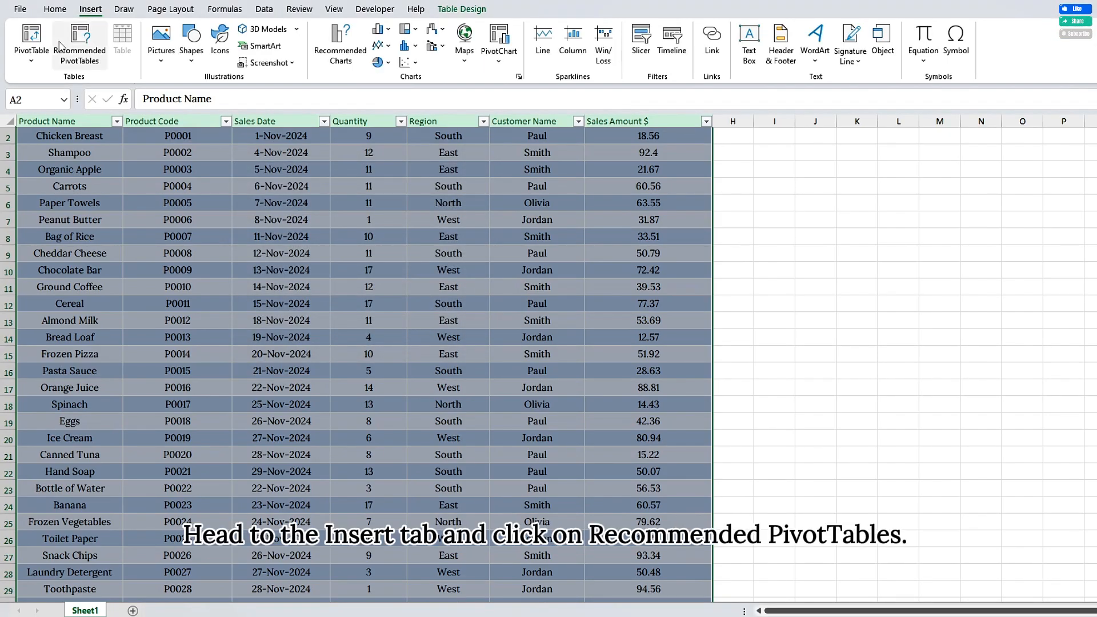
Step: Insert the recommended PivotTable "Sum of Sales Amount $ by Customer Name (+)" from the TSales data
left_click(79, 48)
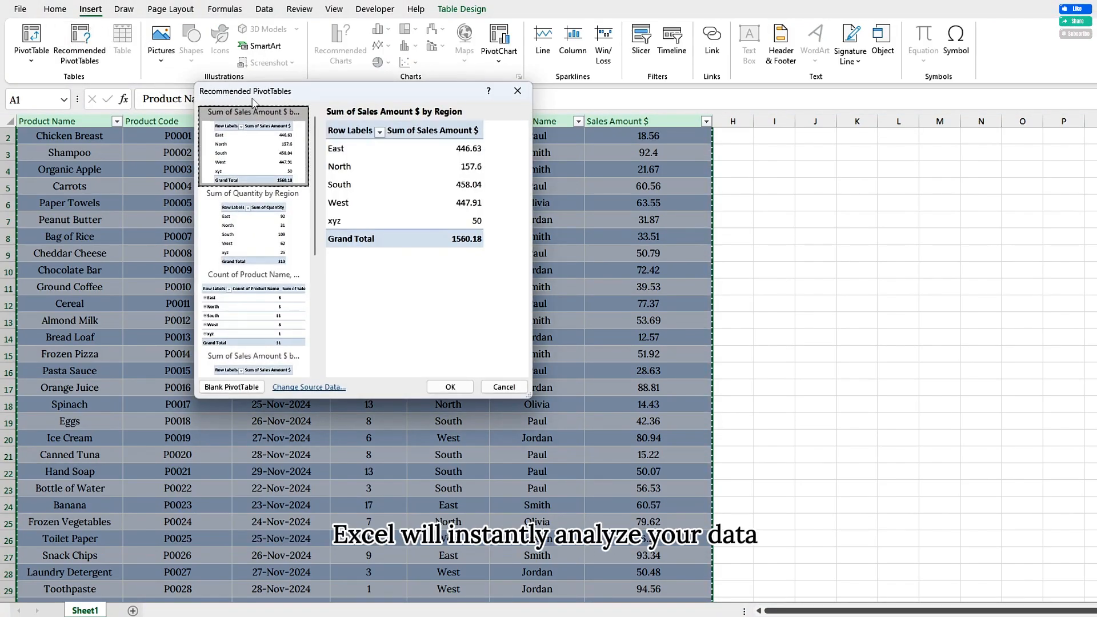
left_click_drag(352, 96, 451, 133)
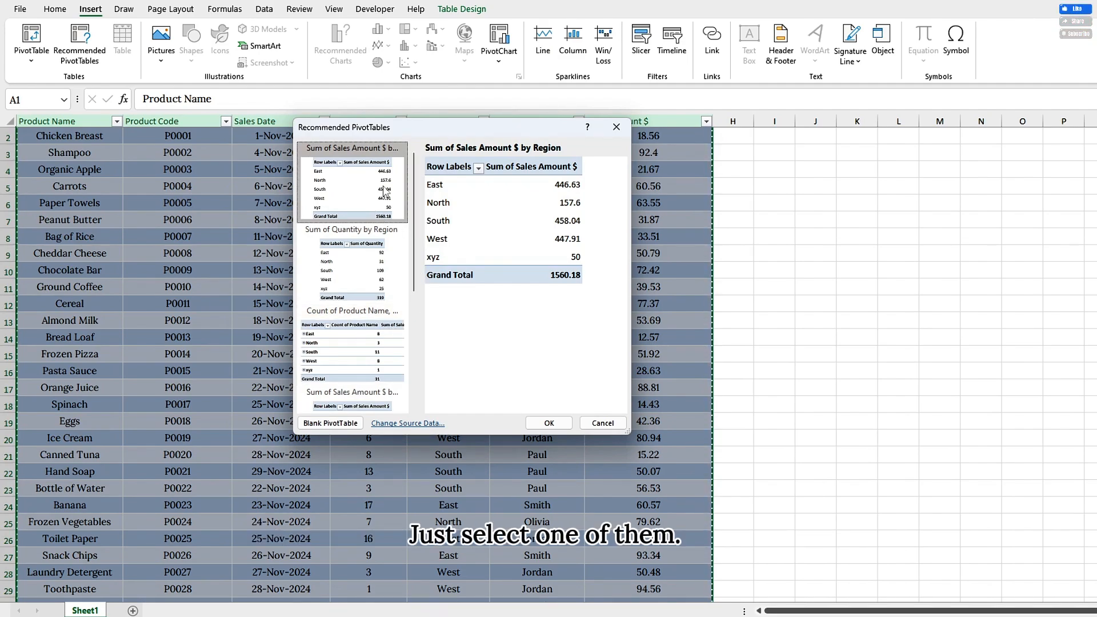
scroll(383, 355, "down", 3)
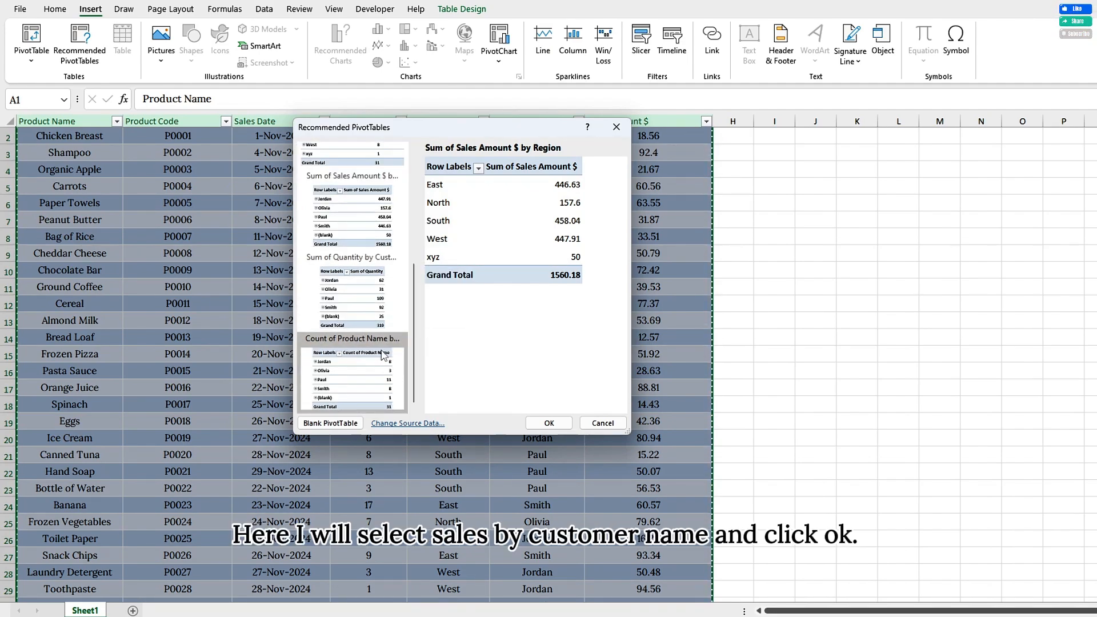
left_click(357, 213)
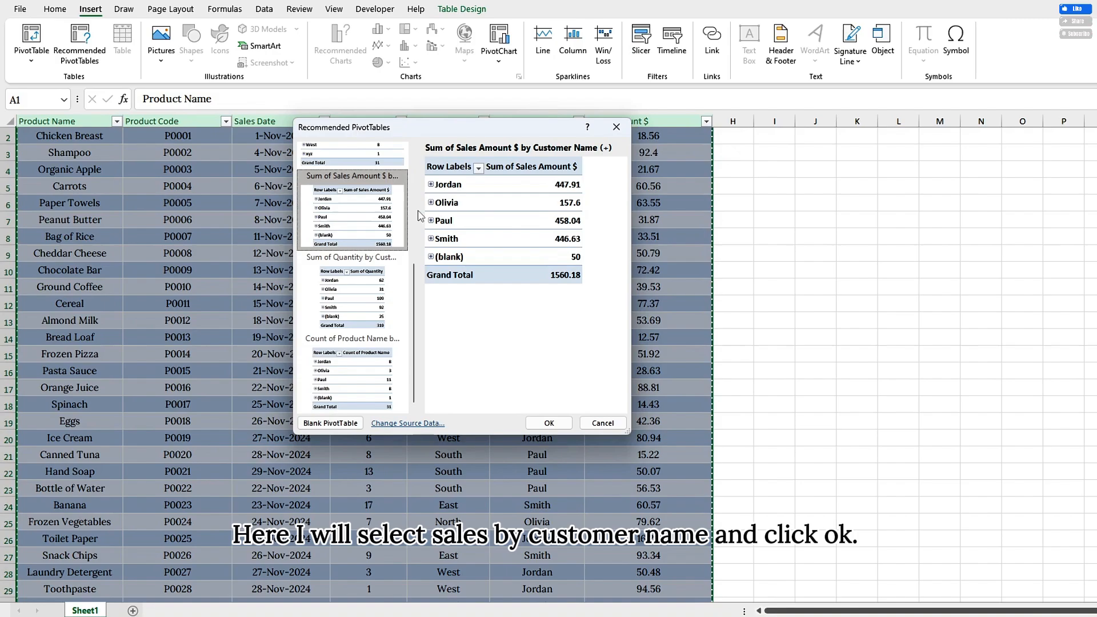
left_click(549, 423)
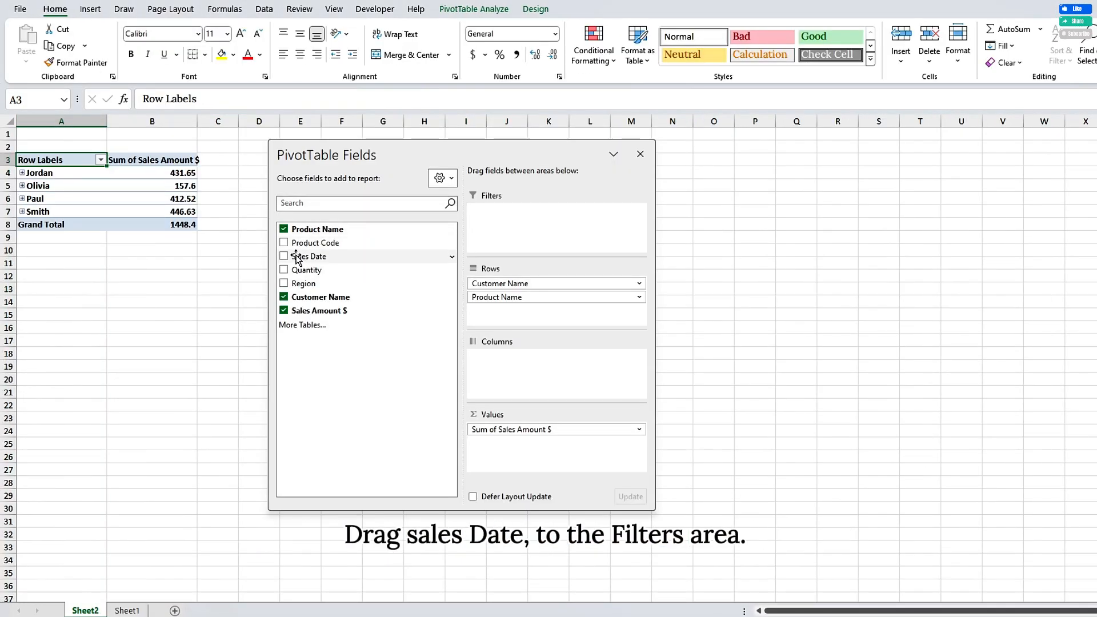
Step: Add Sales Date as a report filter to the PivotTable and keep the filter on (All)
left_click_drag(300, 256, 557, 226)
left_click(168, 134)
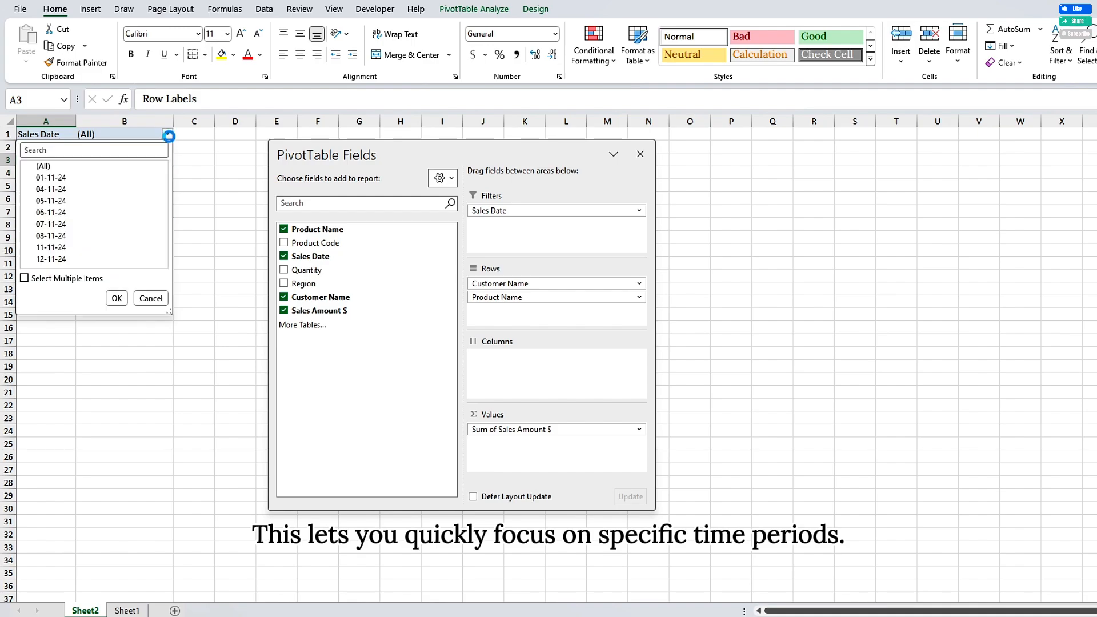
left_click(117, 299)
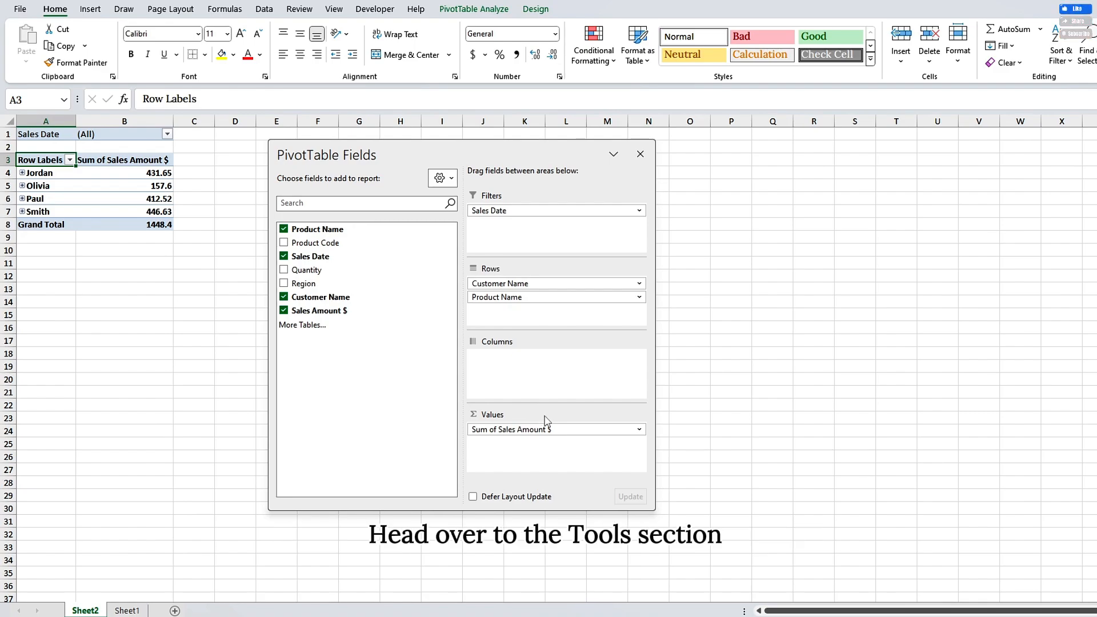
Step: Try the stacked layout for the PivotTable field list and switch back to the side-by-side layout
left_click(441, 178)
left_click(505, 211)
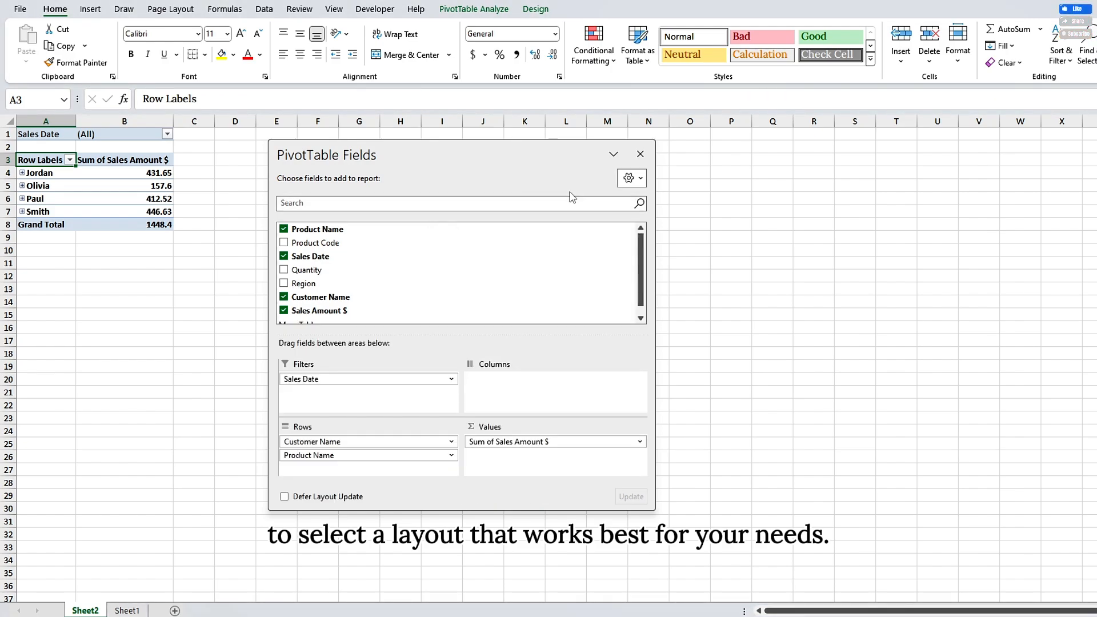
left_click(629, 178)
left_click(597, 243)
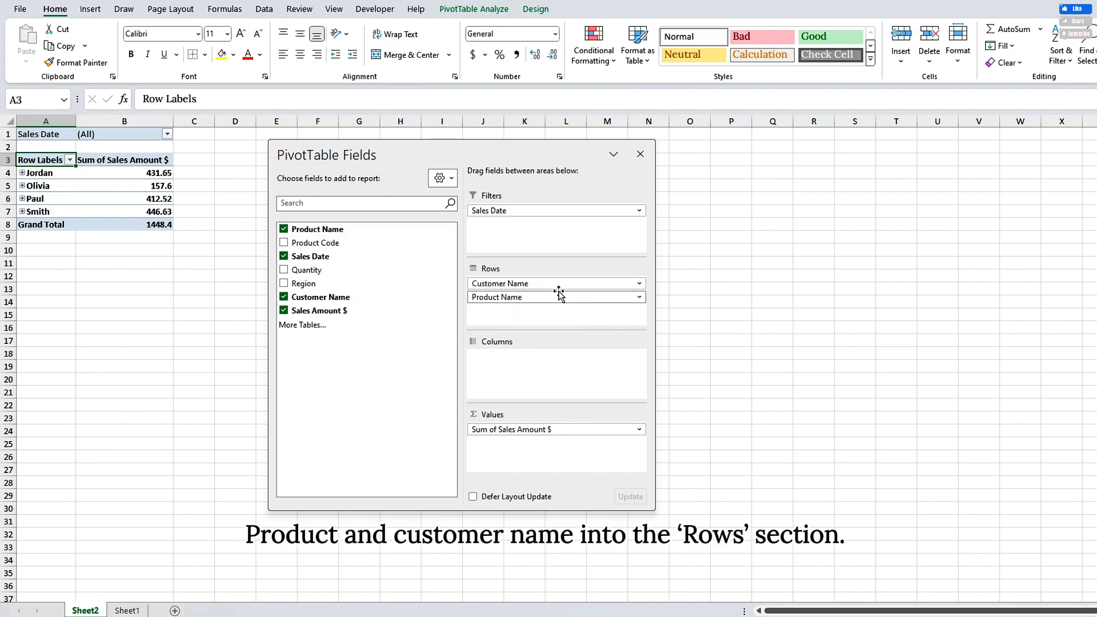
Step: Expand all four customer rows in the PivotTable to show the products under each customer
left_click(22, 172)
left_click(22, 276)
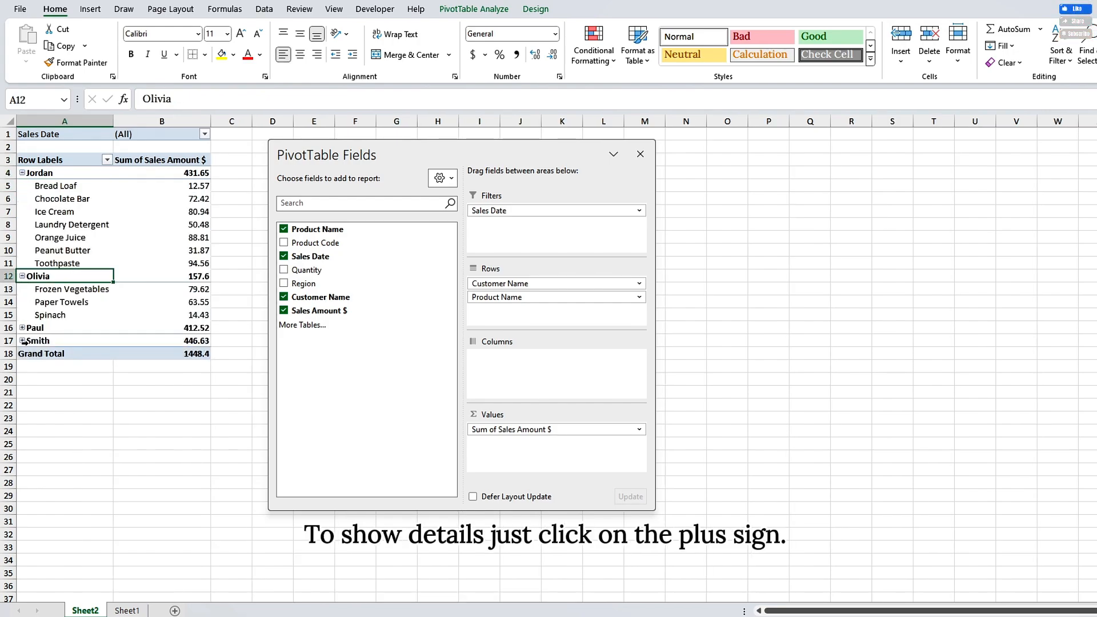
left_click(22, 328)
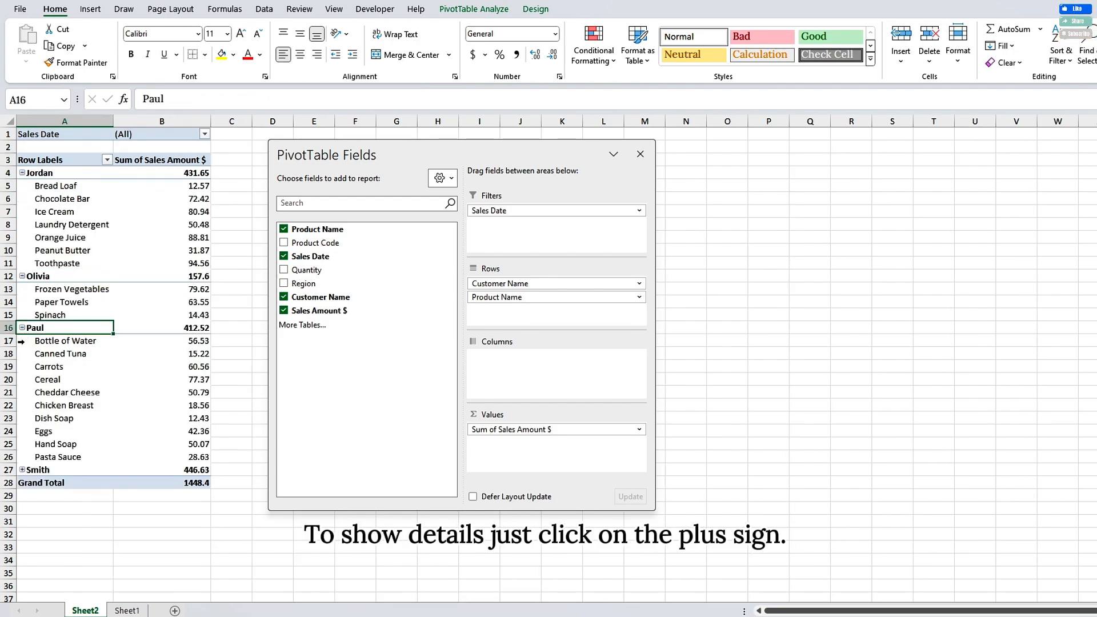
left_click(22, 470)
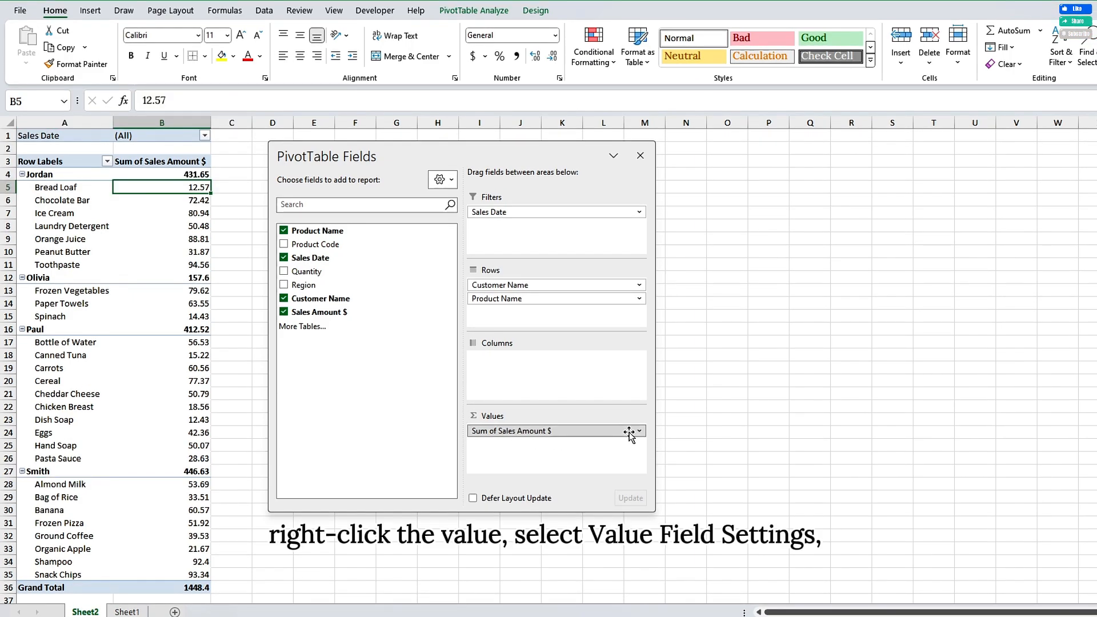
Step: Try summarizing the Sales Amount $ value field by Average and undo the change
left_click(629, 435)
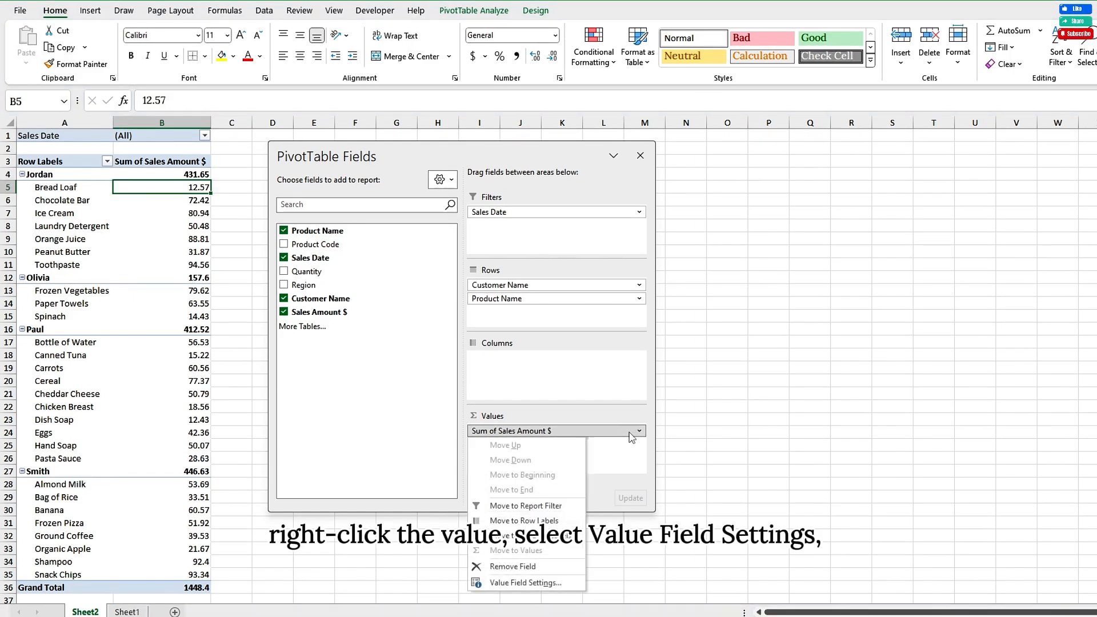
left_click(525, 583)
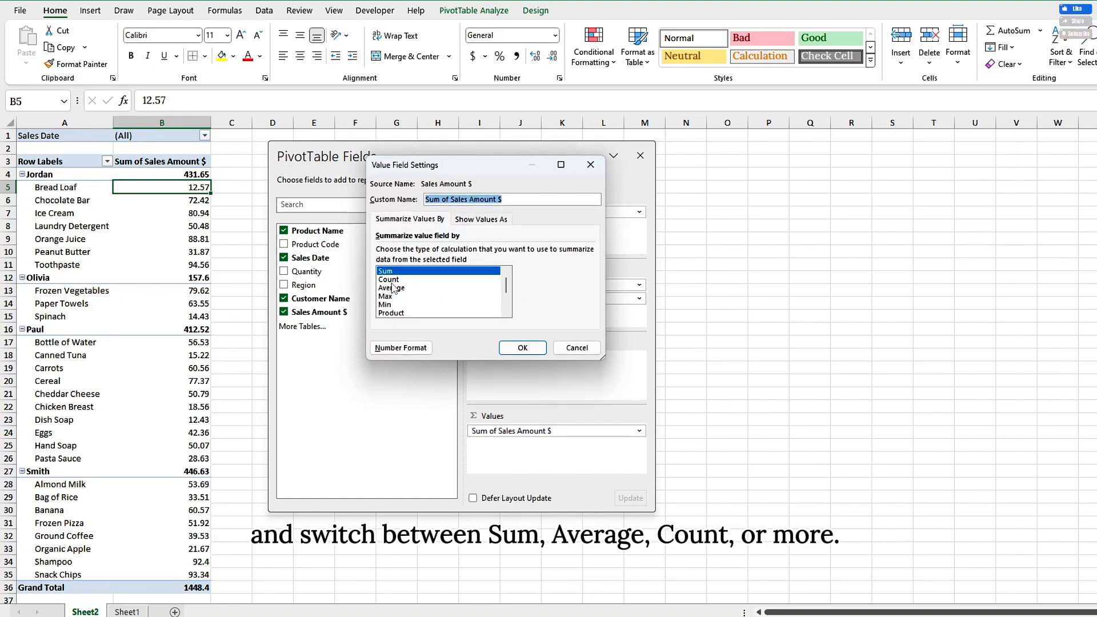
left_click(392, 287)
left_click(391, 280)
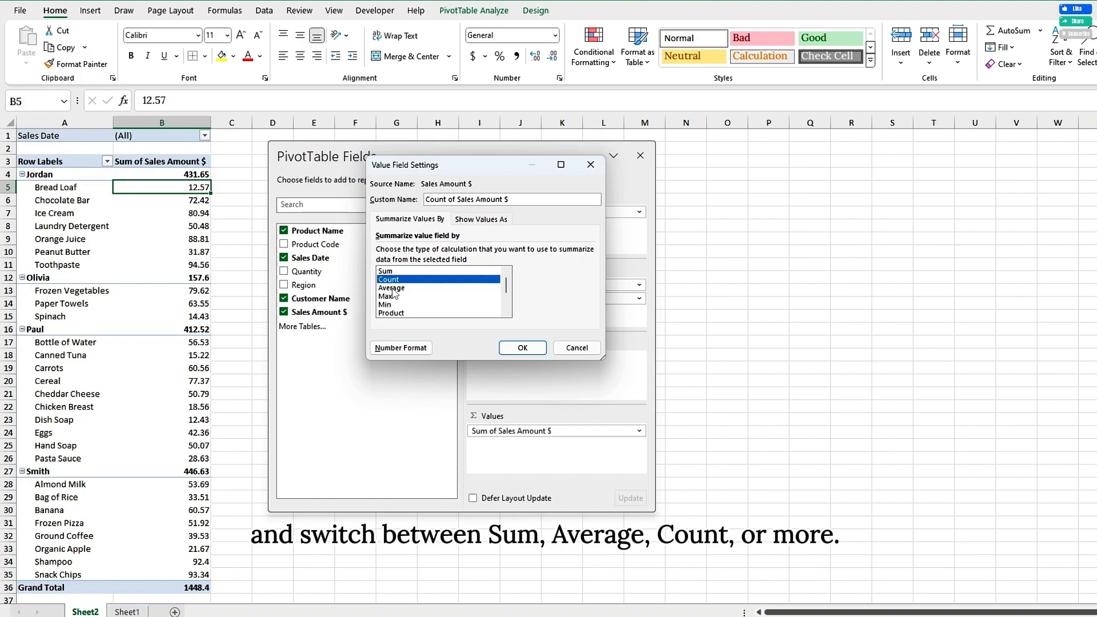
left_click(393, 287)
key("Return")
key("ctrl+z")
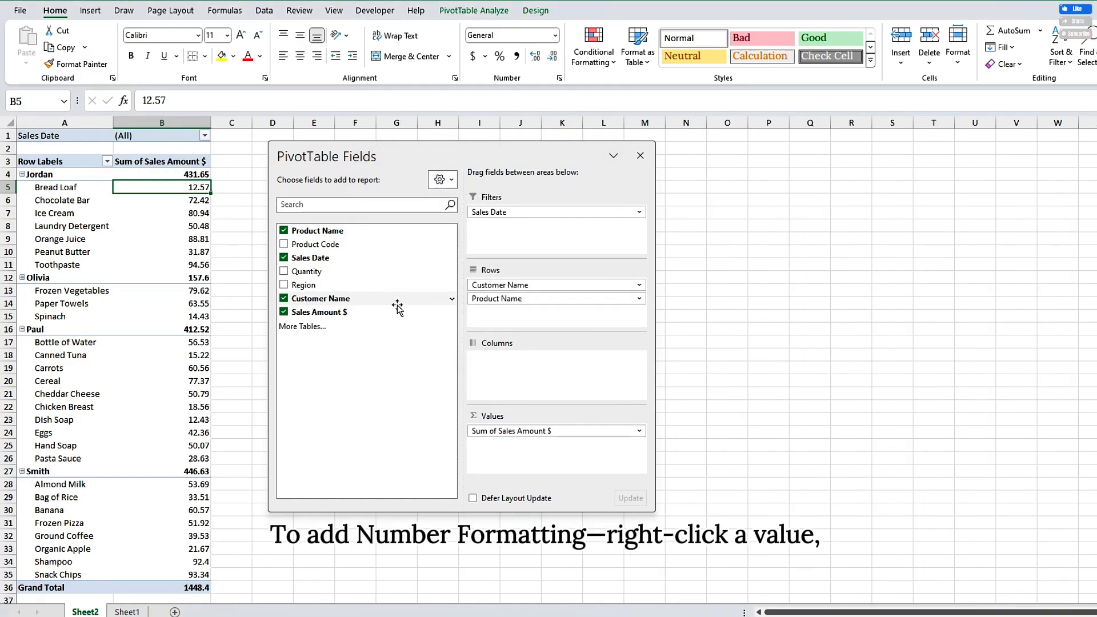
Step: Format the PivotTable's Sales Amount $ values as Number with 0 decimal places and a 1000 separator
right_click(194, 189)
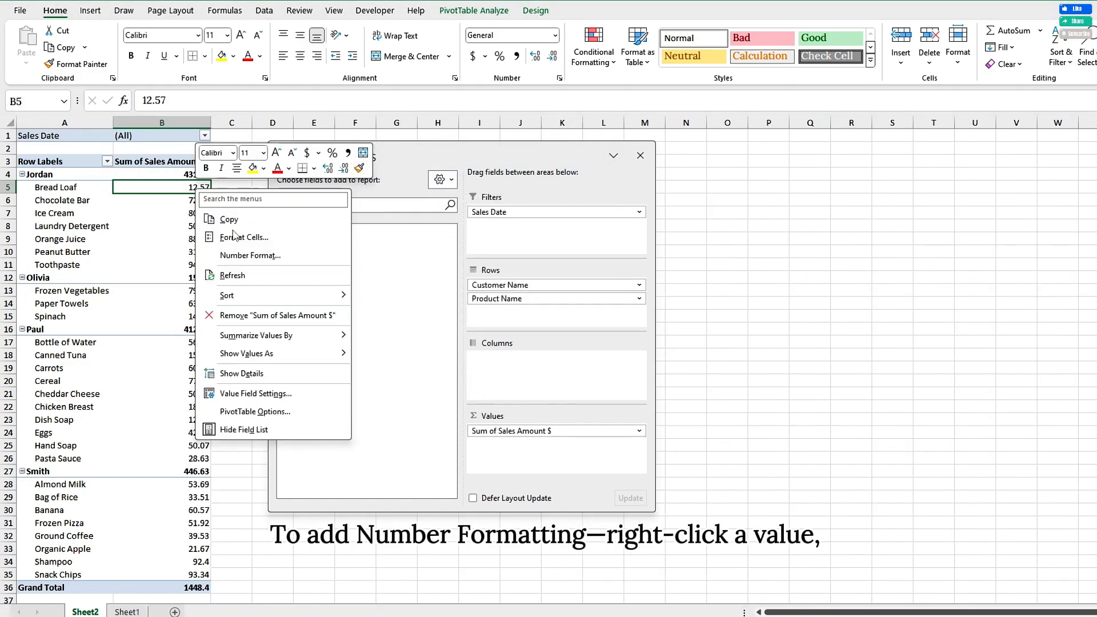
left_click(237, 263)
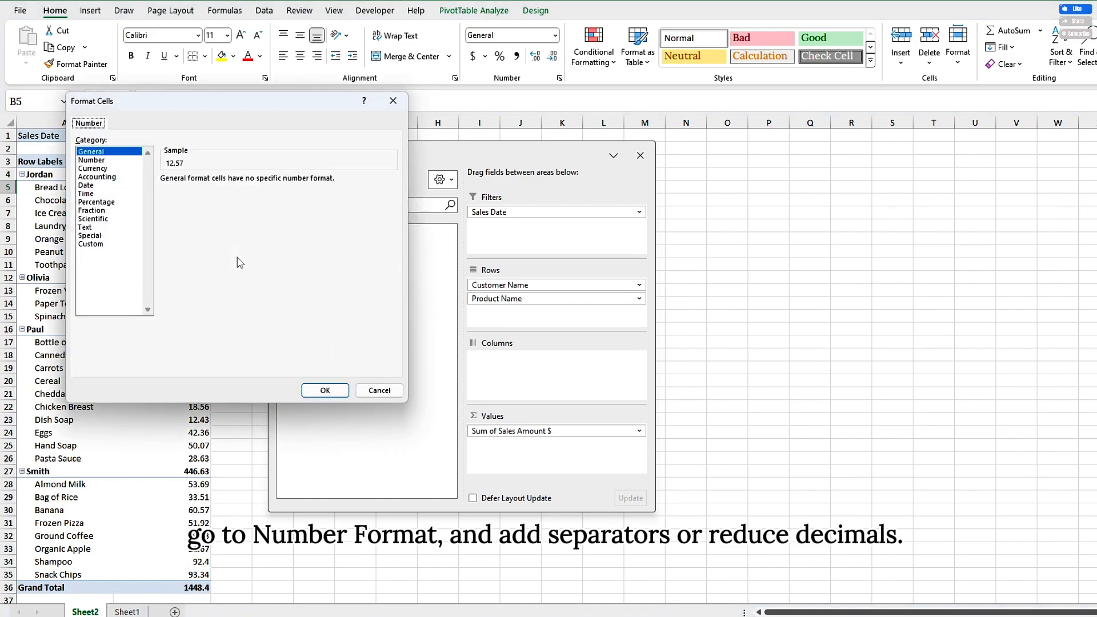
left_click(92, 160)
left_click(164, 195)
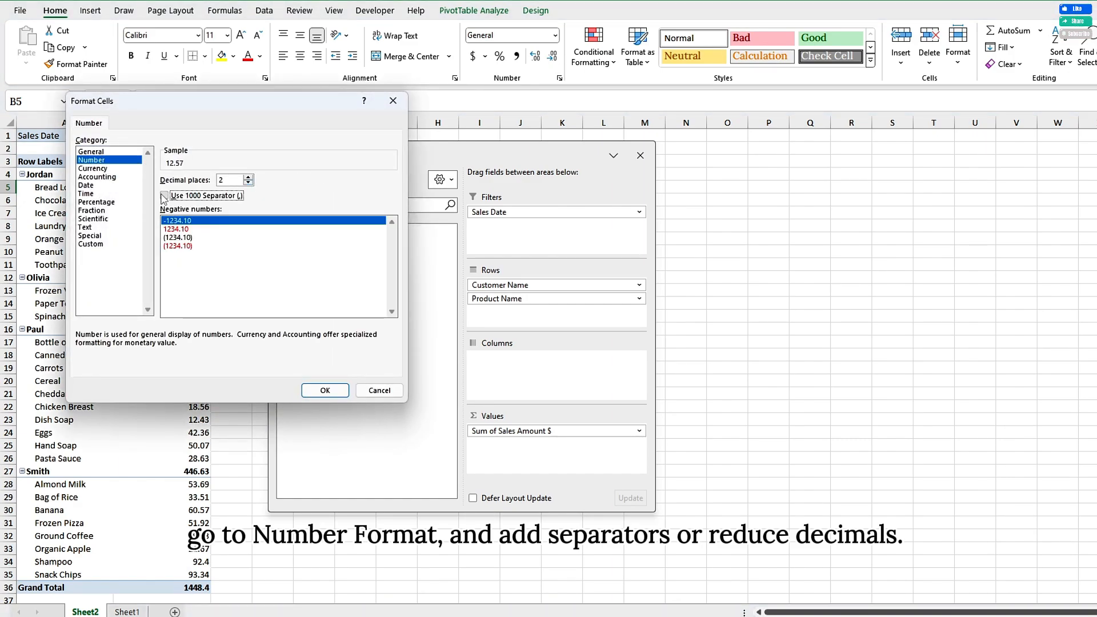
left_click(248, 183)
left_click(248, 182)
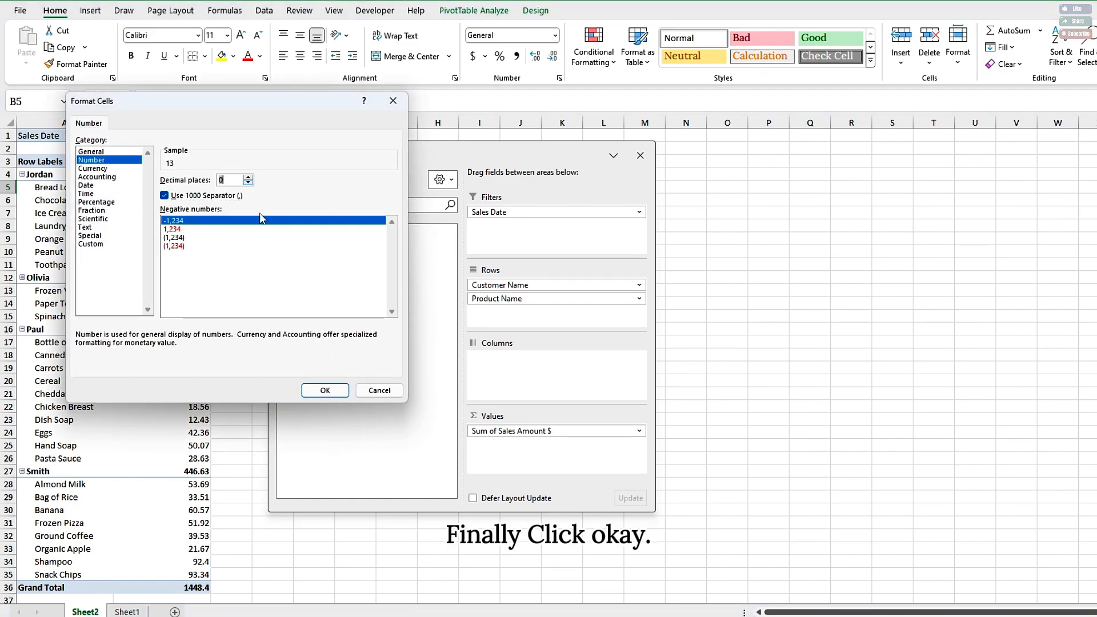
left_click(325, 390)
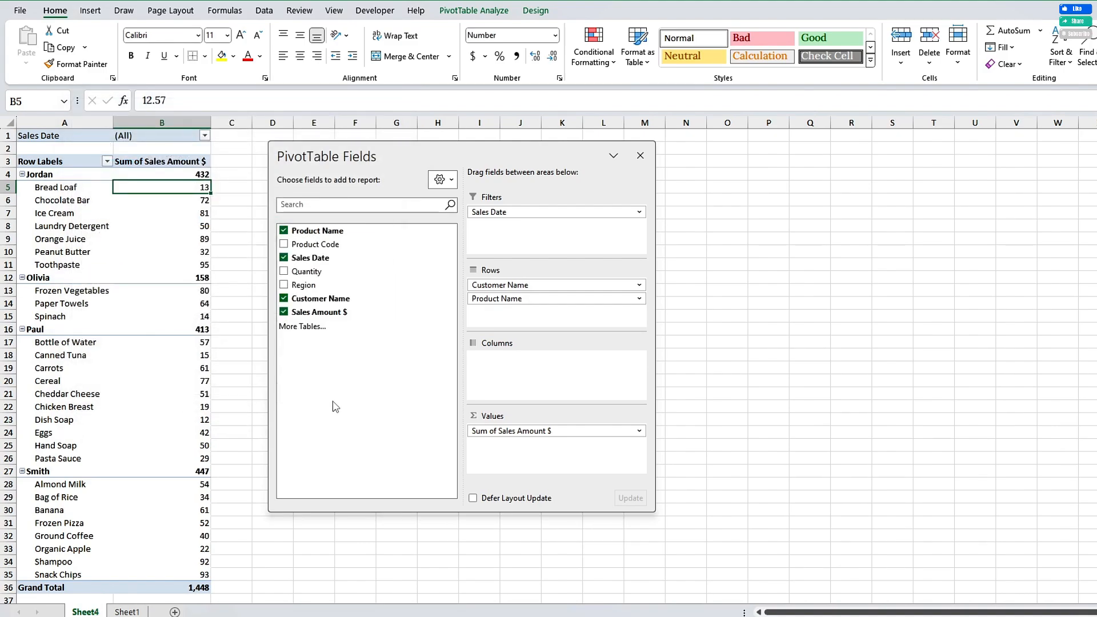
Step: Preview the available PivotTable styles on the sales PivotTable
left_click(535, 10)
left_click(644, 60)
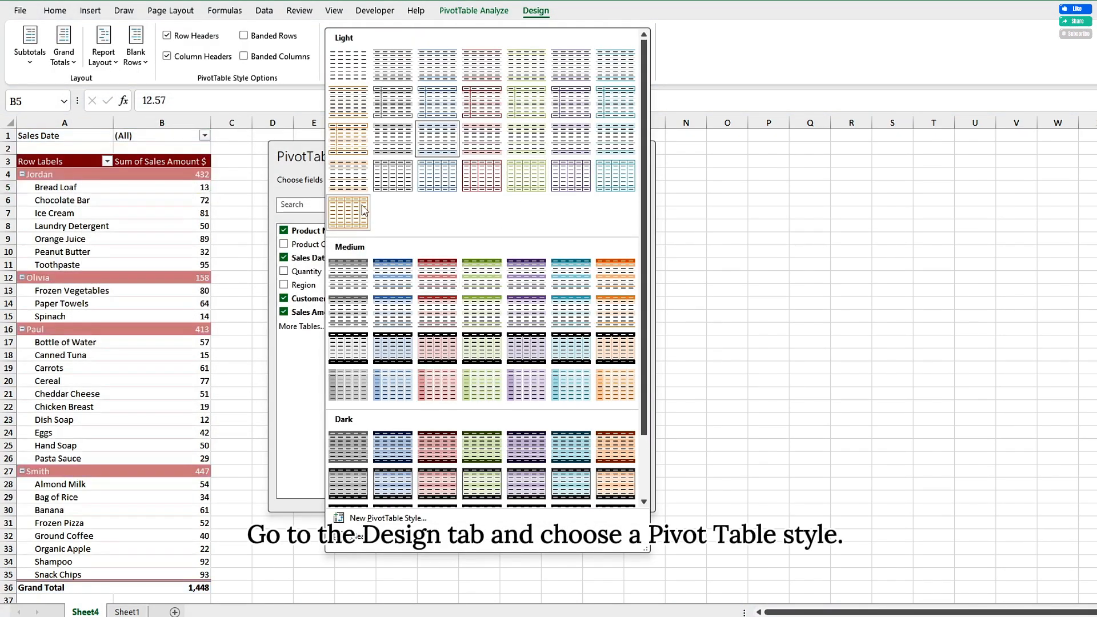
left_click(506, 10)
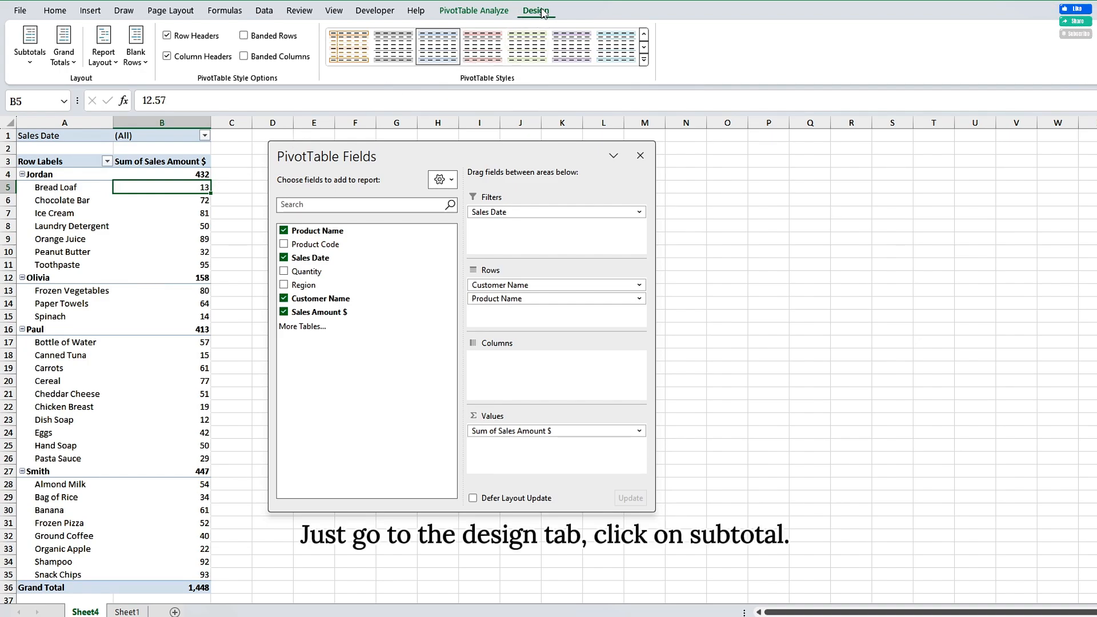
Step: Try hiding the subtotals and showing them at the bottom of each group, and return them to the top of each group
left_click(29, 46)
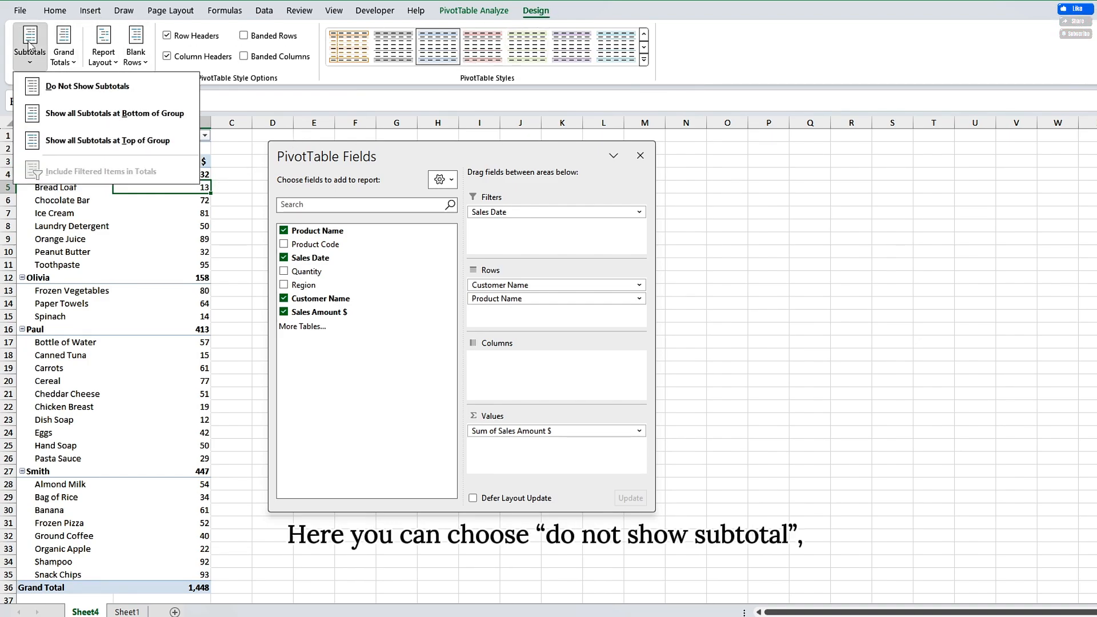
left_click(88, 87)
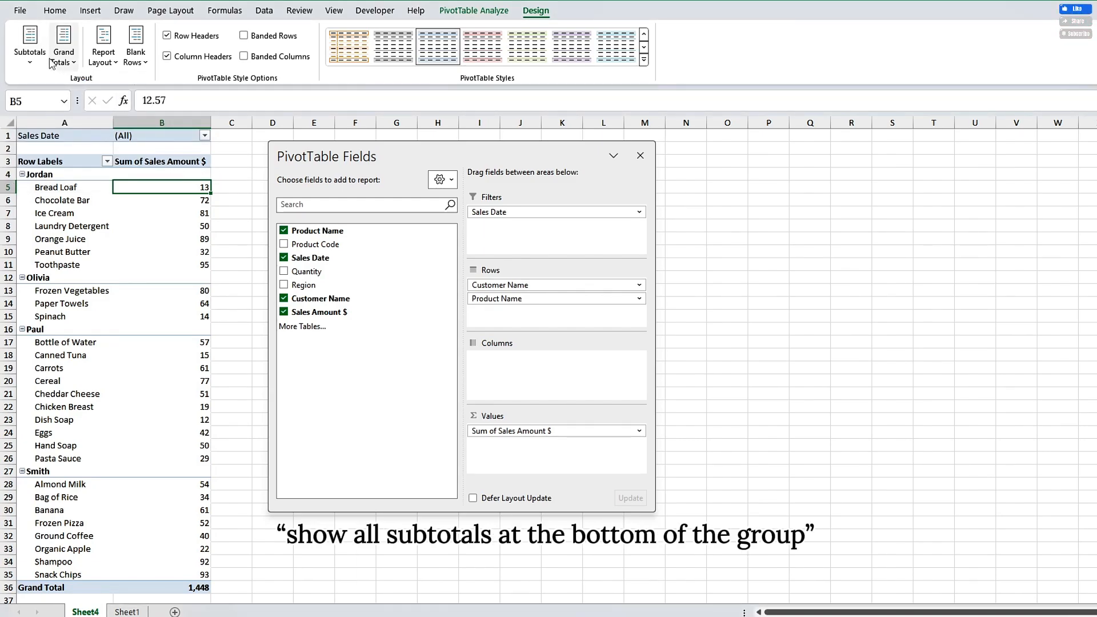
left_click(29, 46)
left_click(106, 113)
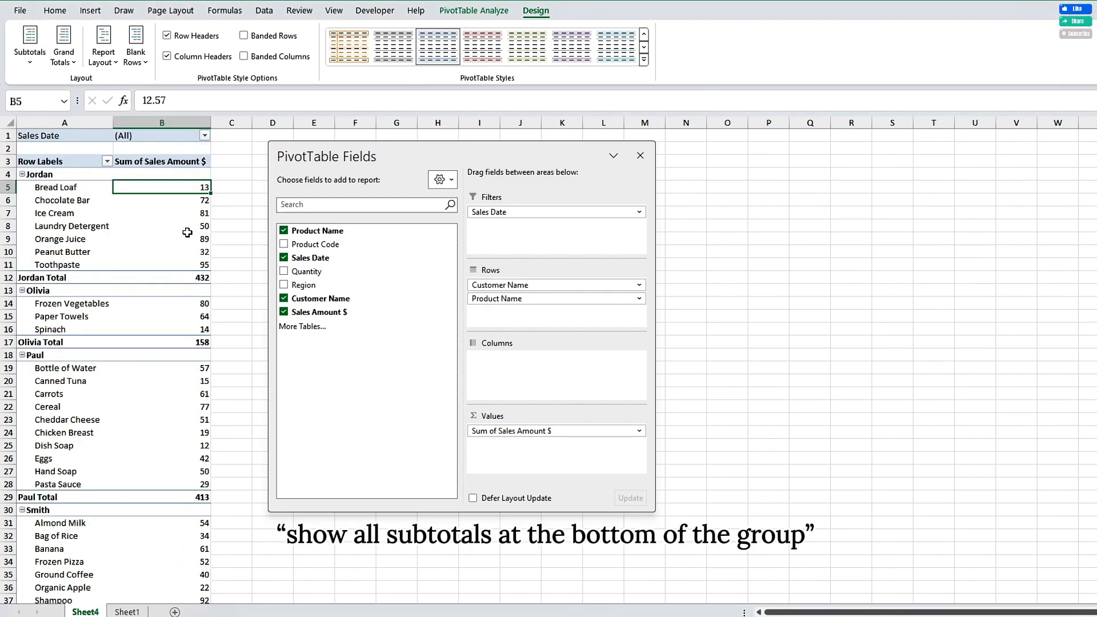
left_click(30, 64)
left_click(115, 141)
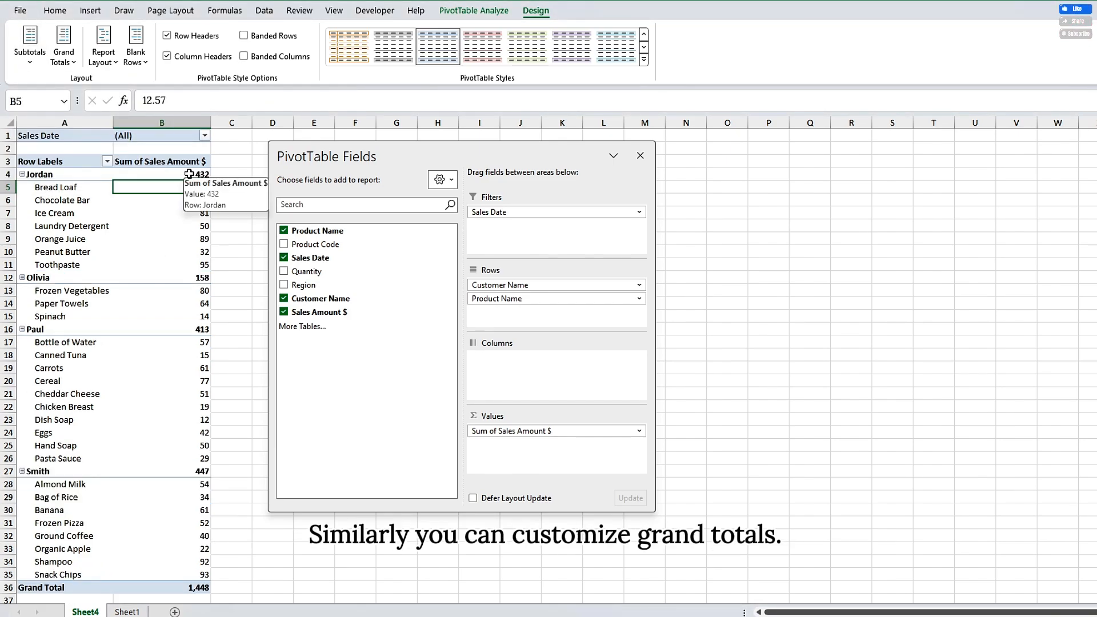
left_click(64, 51)
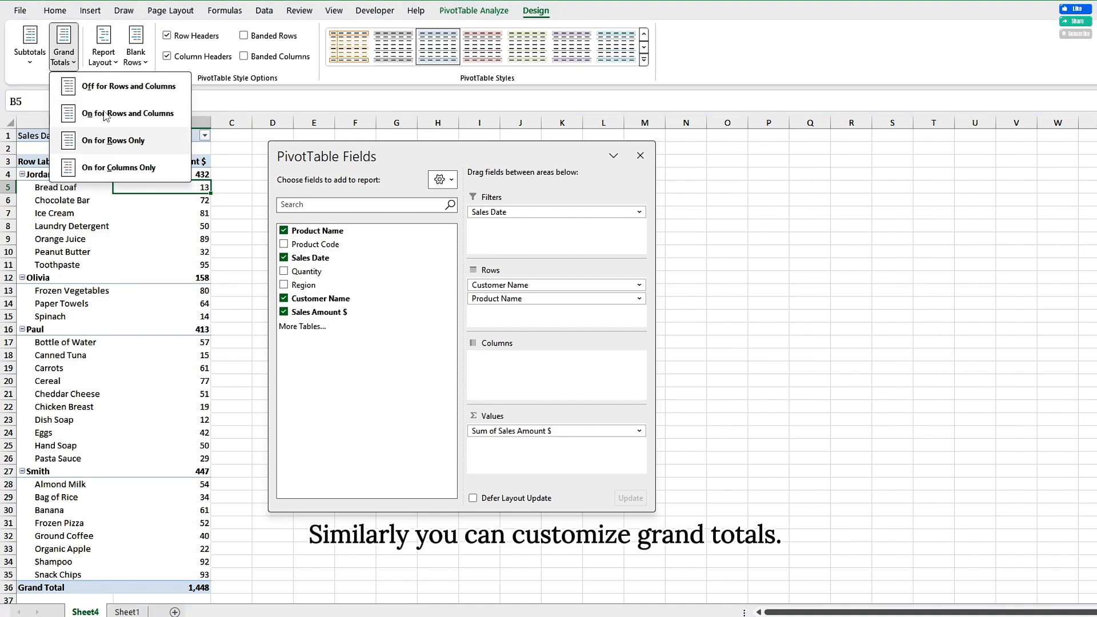
left_click(117, 55)
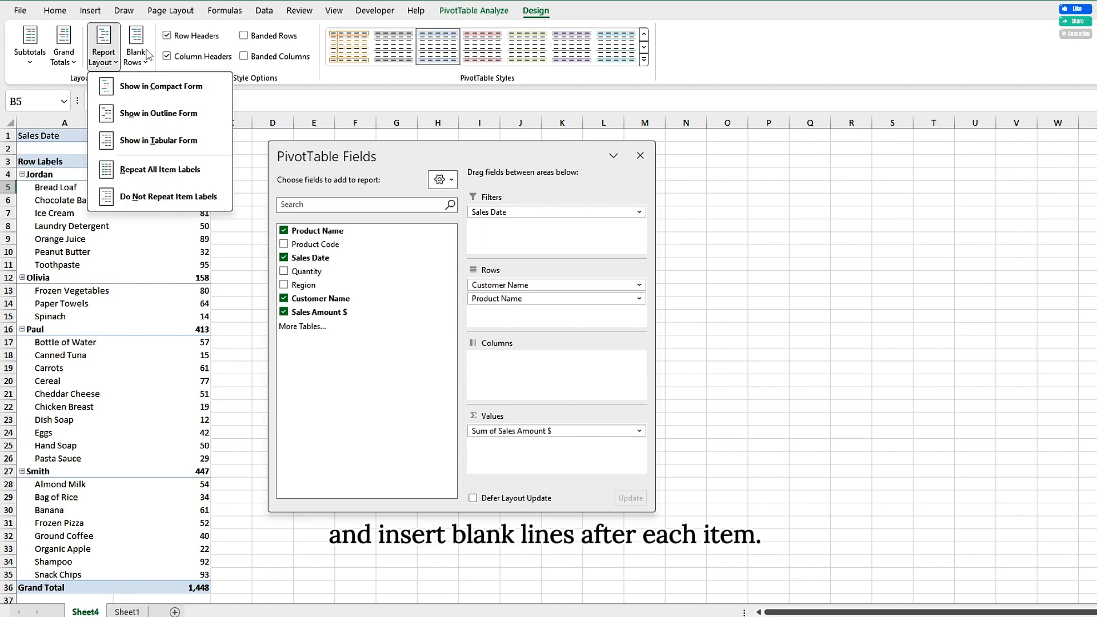
left_click(136, 55)
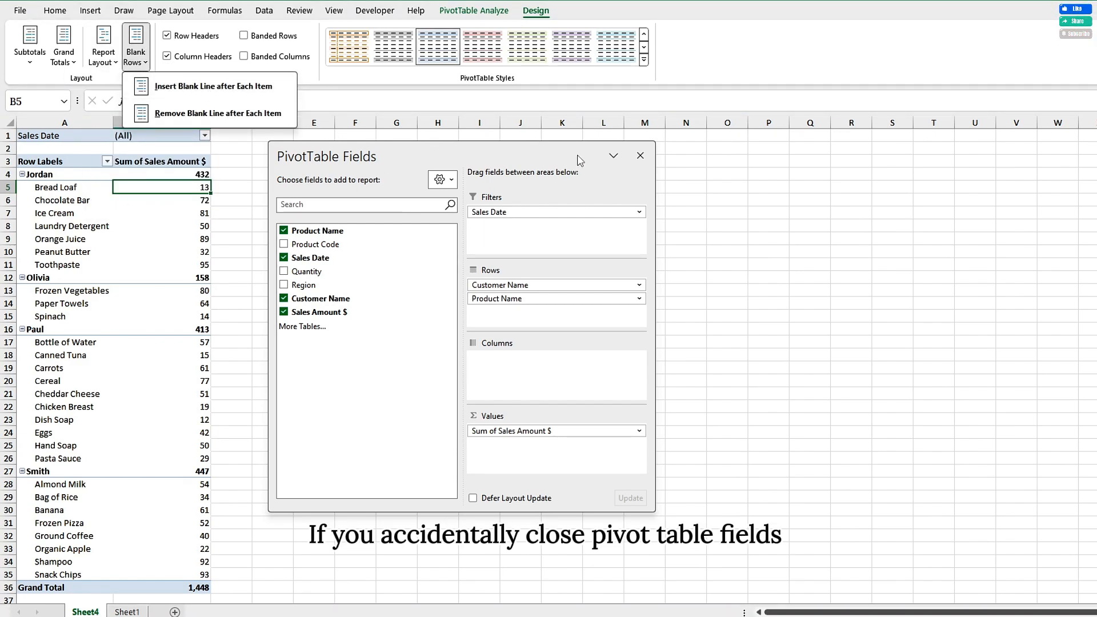
Step: Close the PivotTable field list and bring it back
left_click(638, 158)
left_click(639, 155)
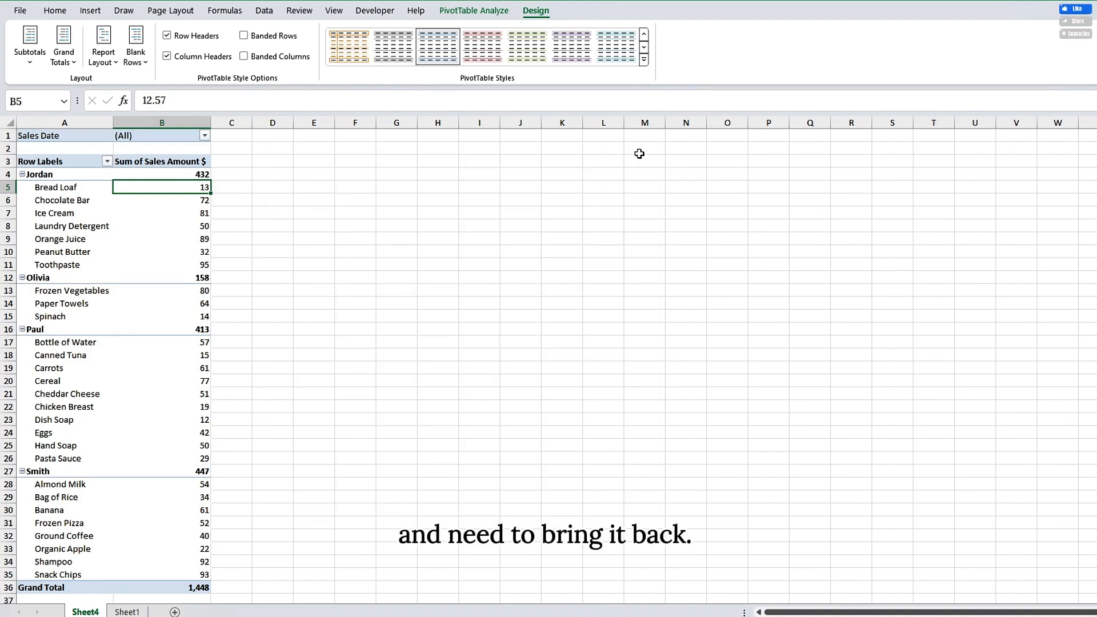
left_click(474, 10)
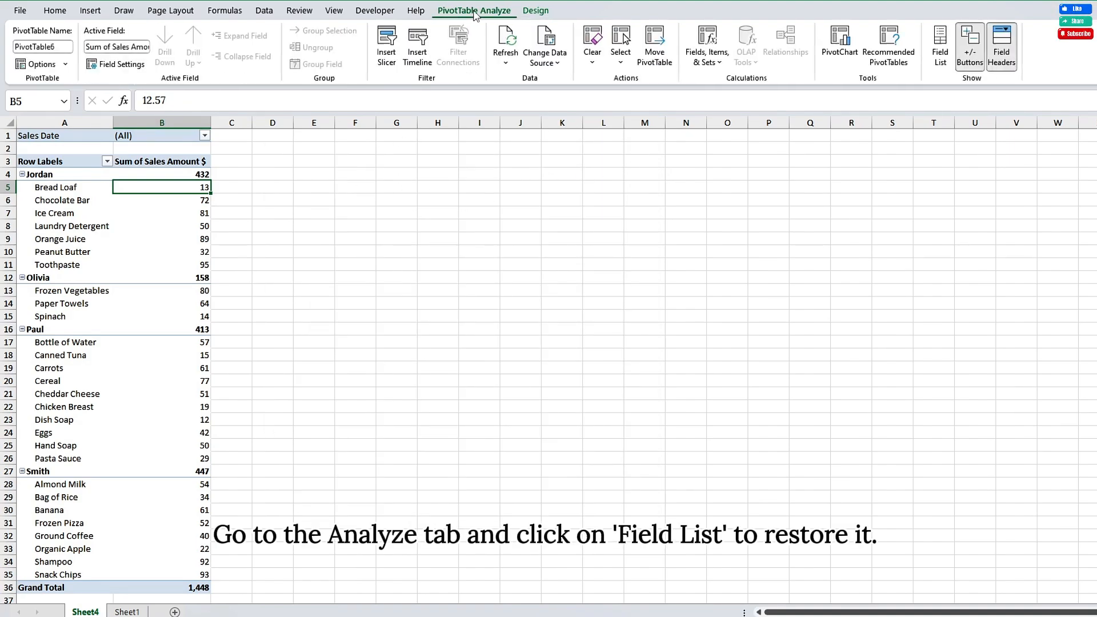
left_click(940, 49)
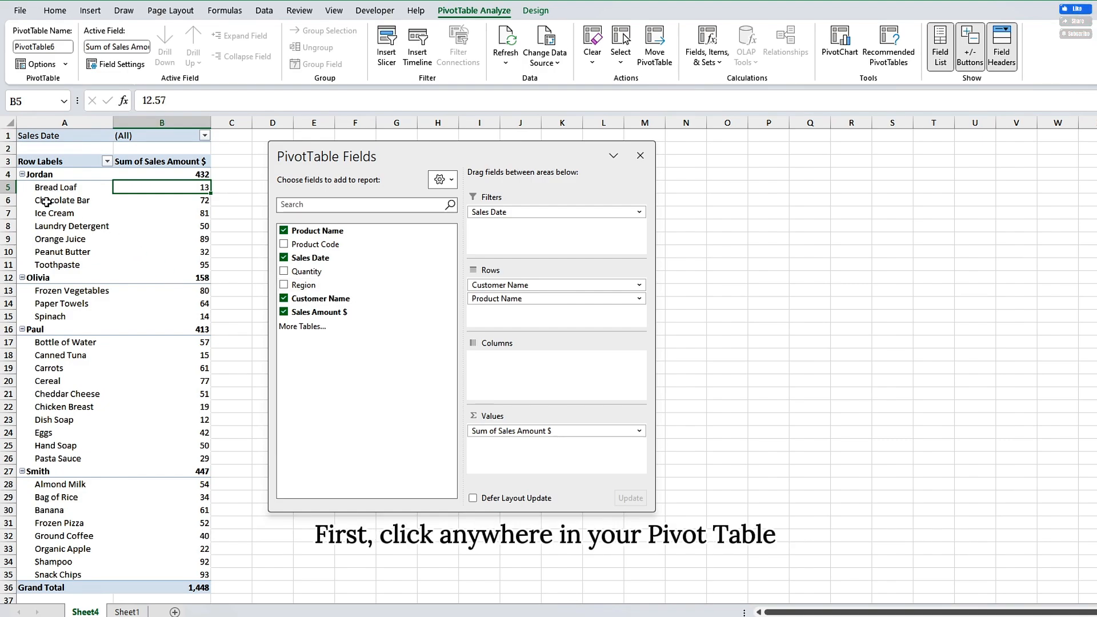
Step: Start a new calculated field for the PivotTable and name it Bonus
left_click(60, 161)
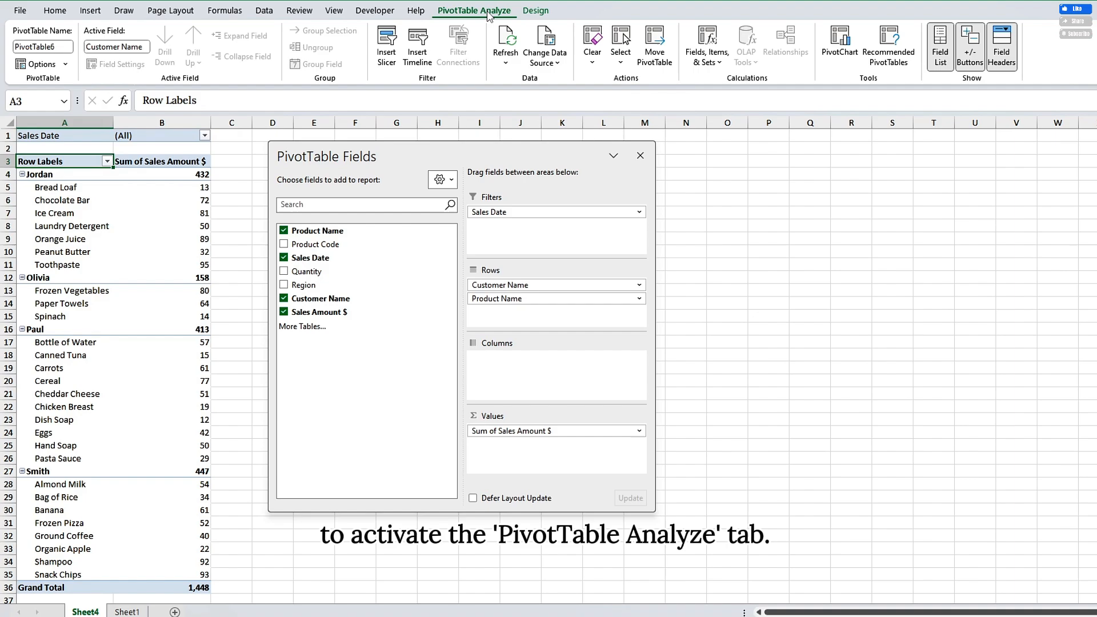
left_click(707, 55)
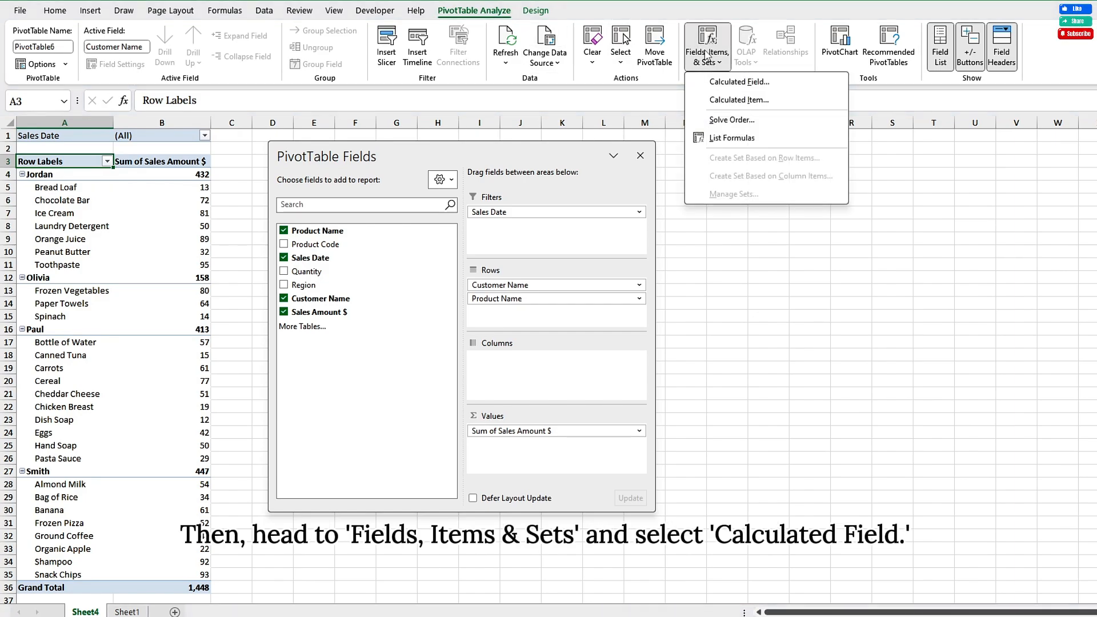
left_click(735, 82)
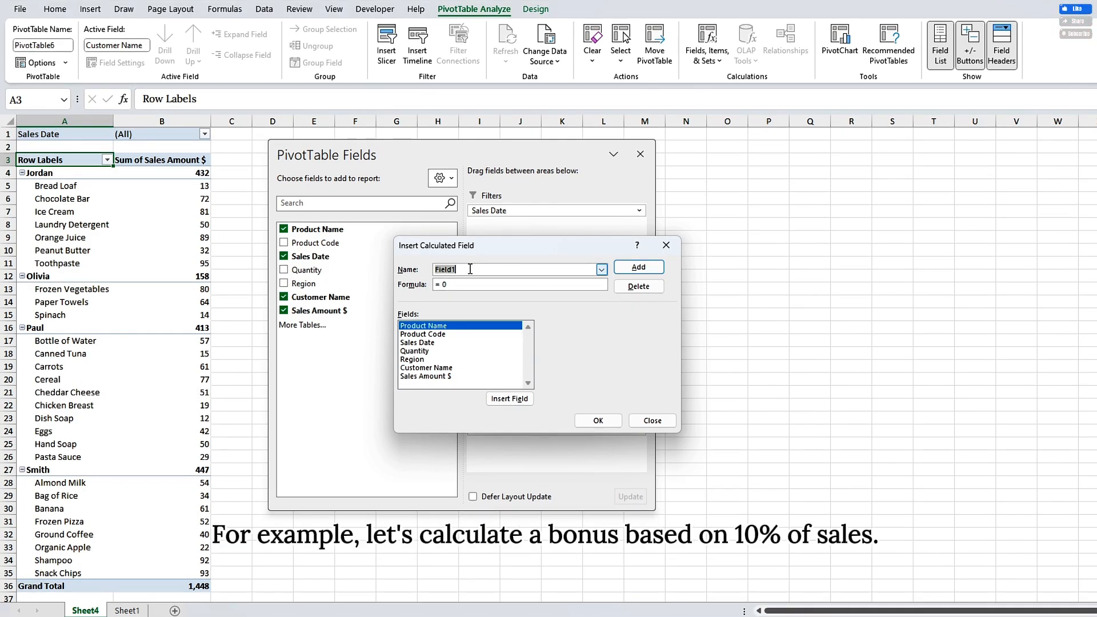
key("BackSpace")
type("Bonu")
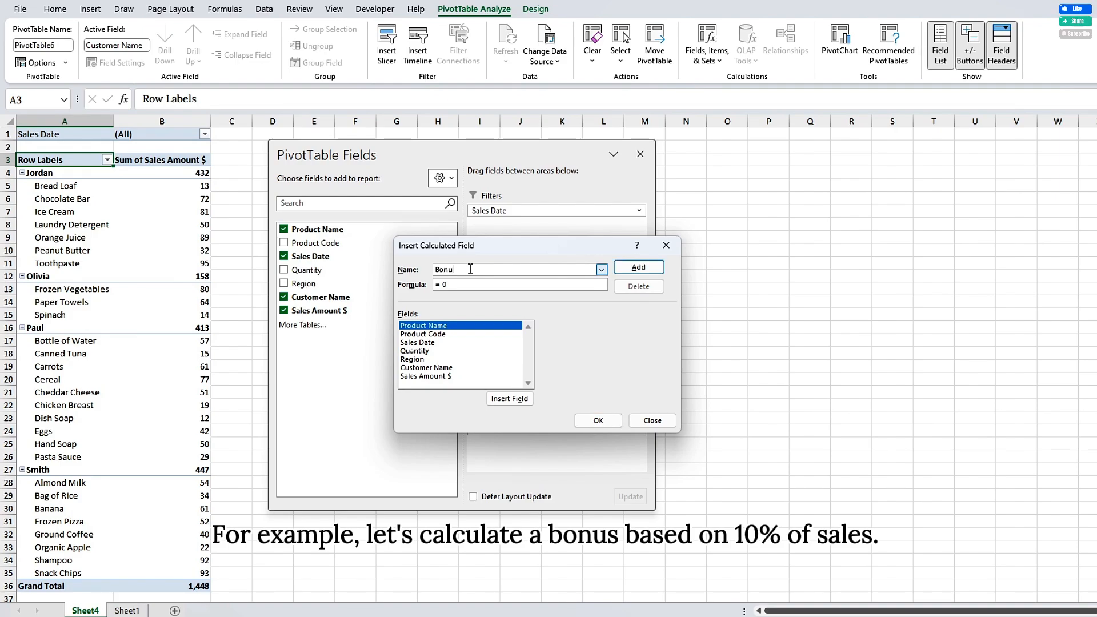
type("s")
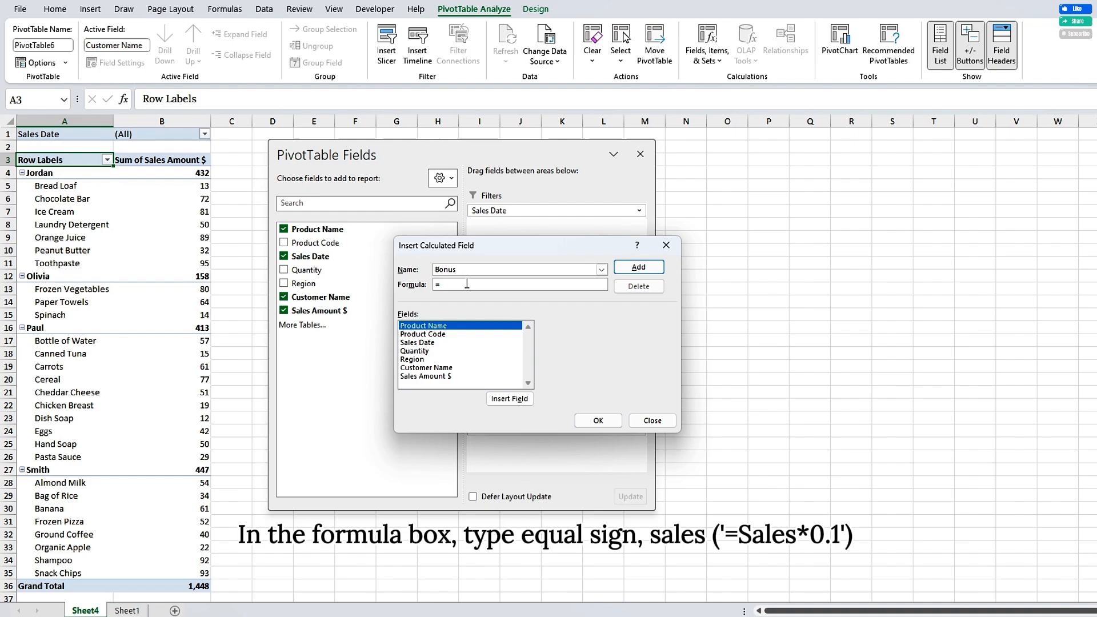
Step: Add the Bonus calculated field with the formula = 'Sales Amount $'*0.1, and move the field list clear of its column
left_click(467, 284)
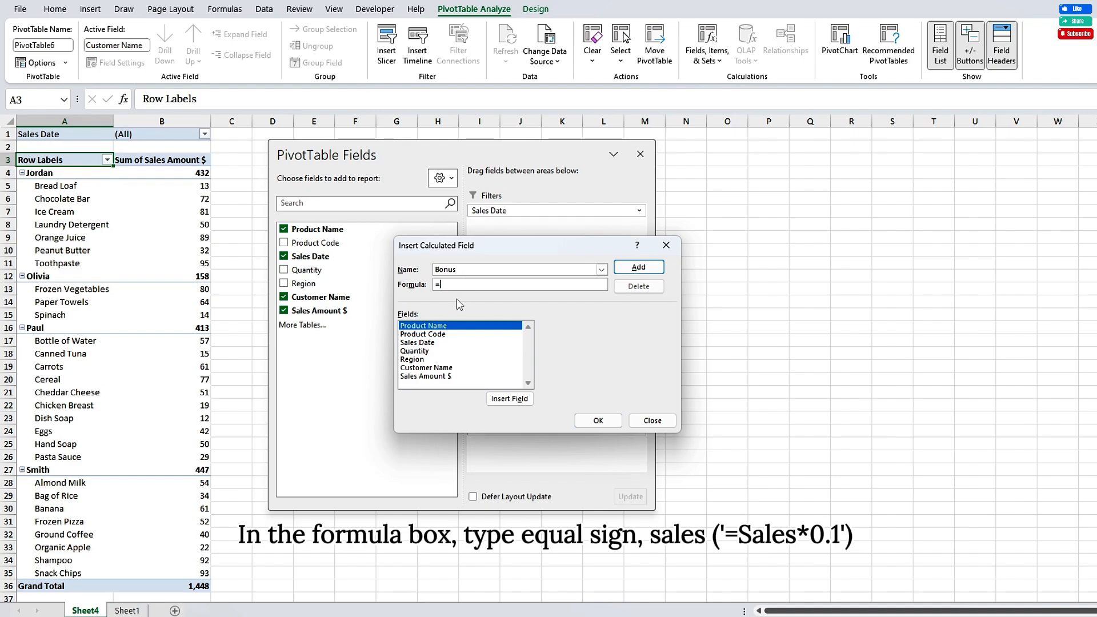
double_click(438, 377)
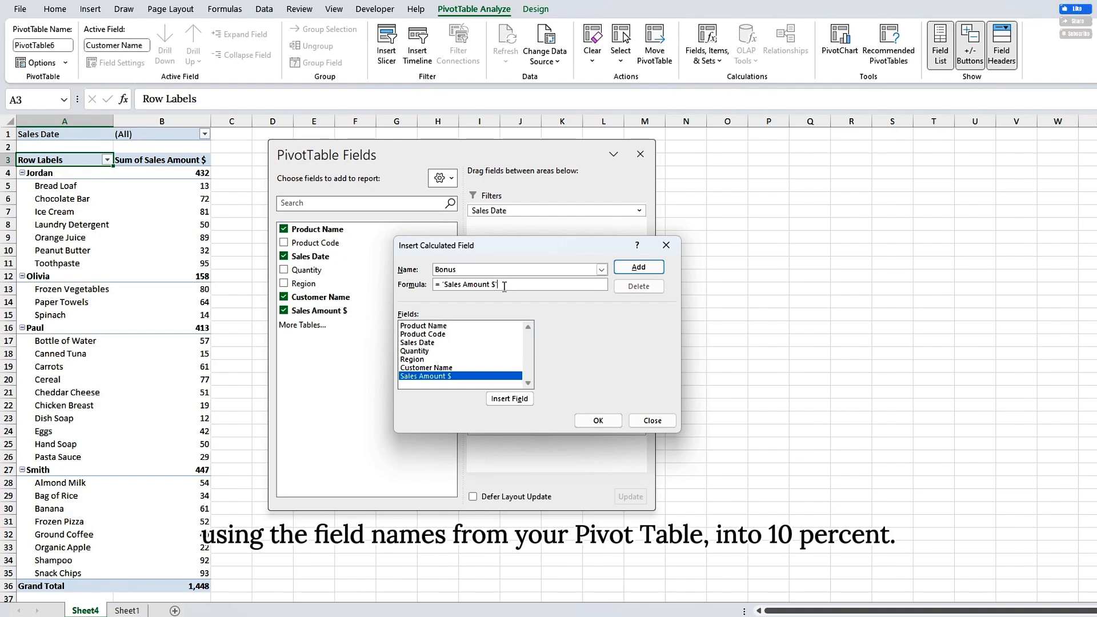
type("*0")
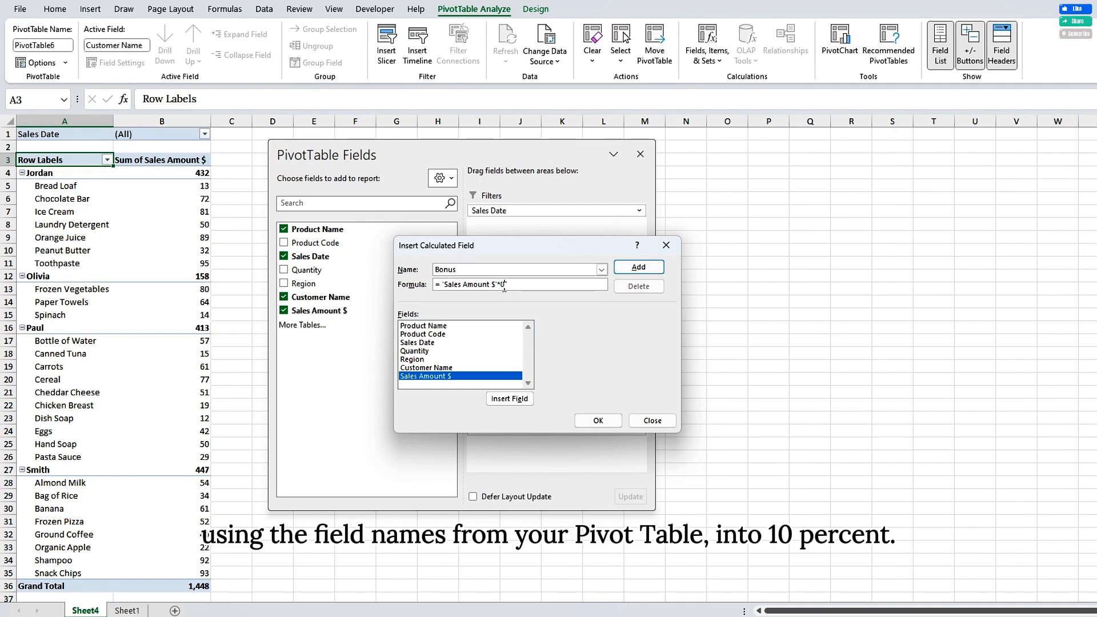
type(".1")
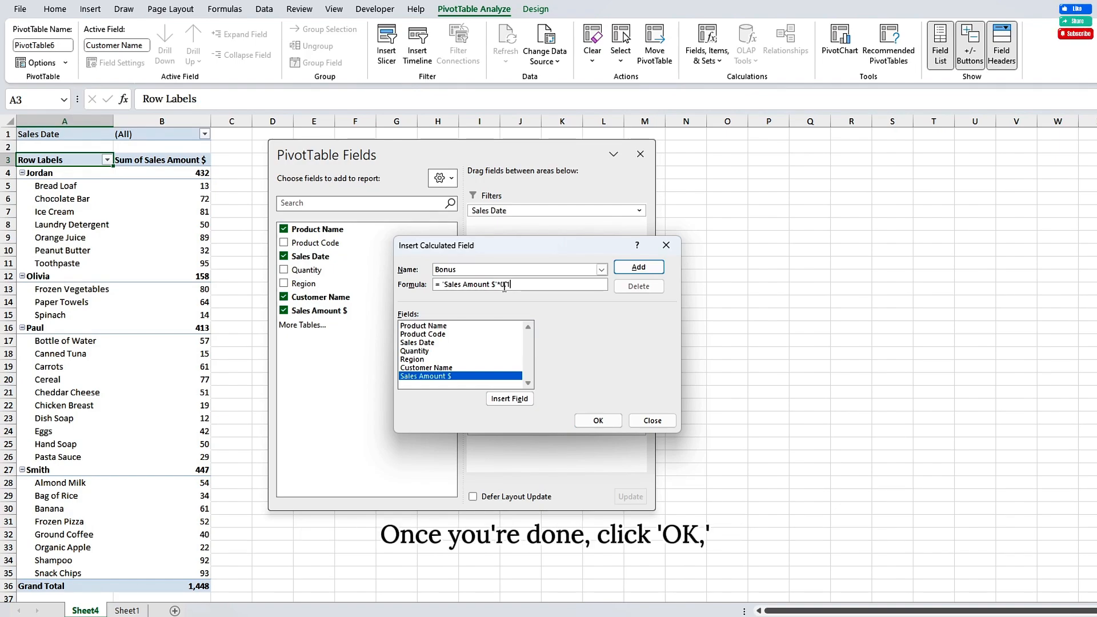
left_click(585, 423)
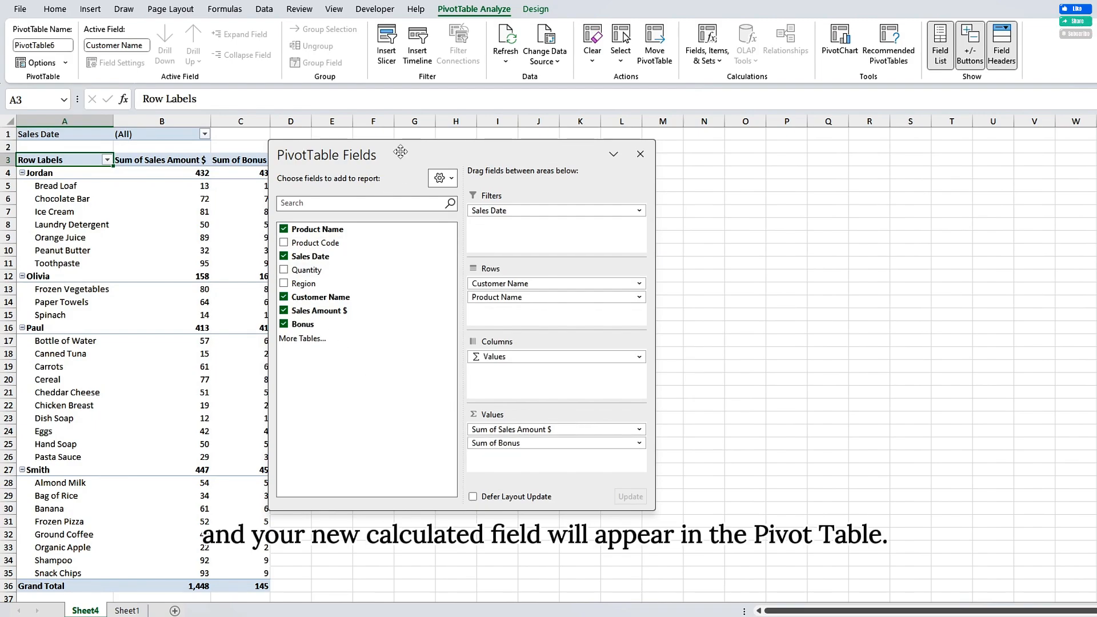
left_click_drag(400, 151, 438, 158)
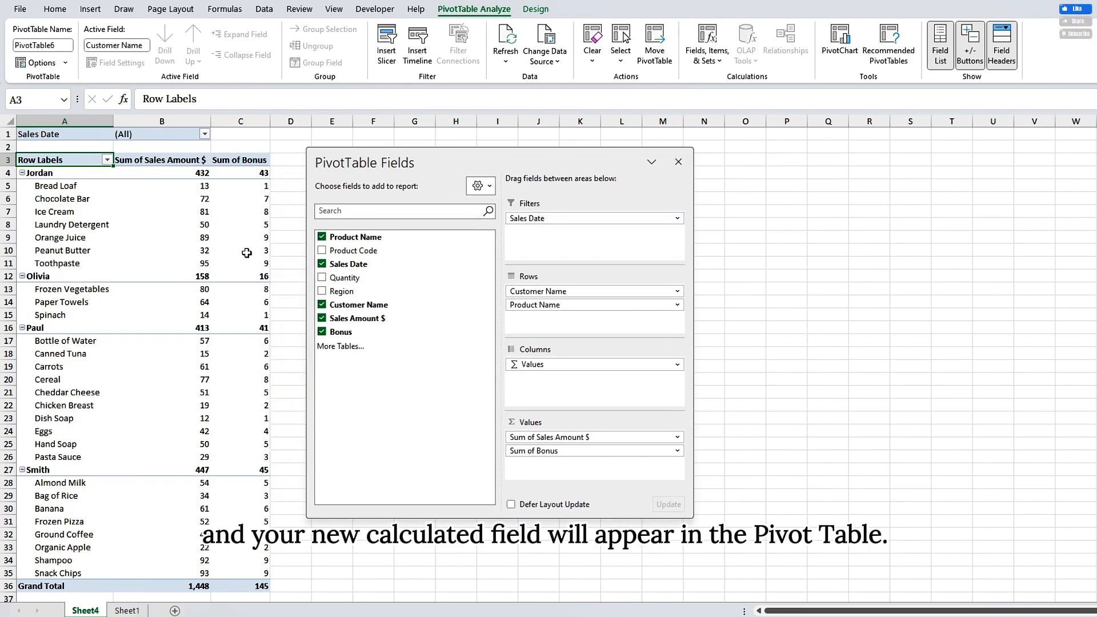
mouse_move(247, 253)
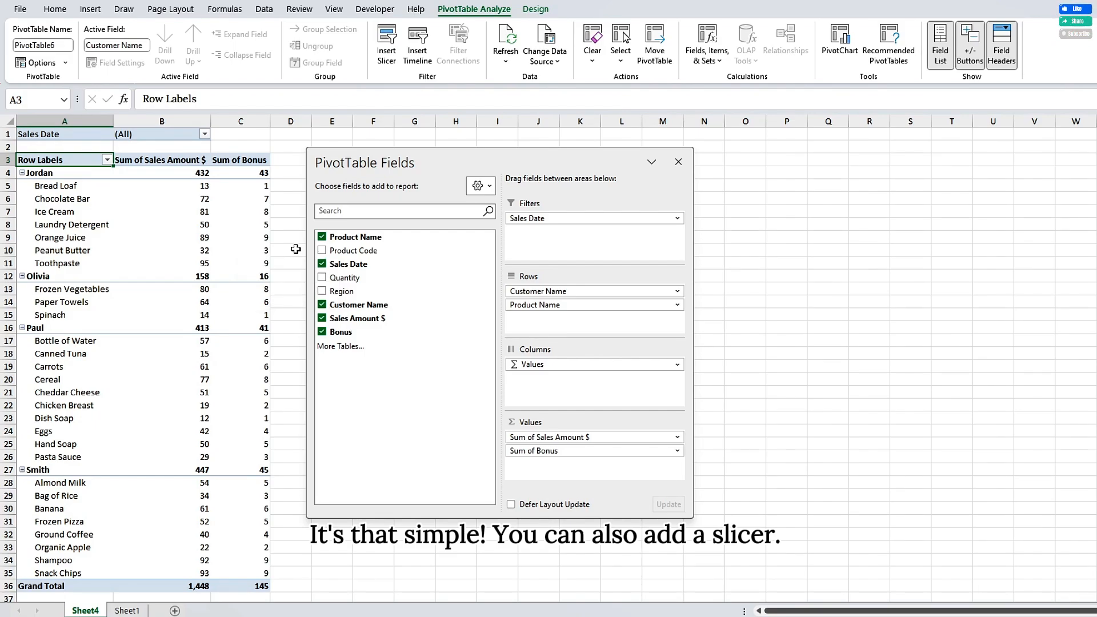
Step: Insert a slicer for the Region field
left_click(388, 43)
left_click(475, 304)
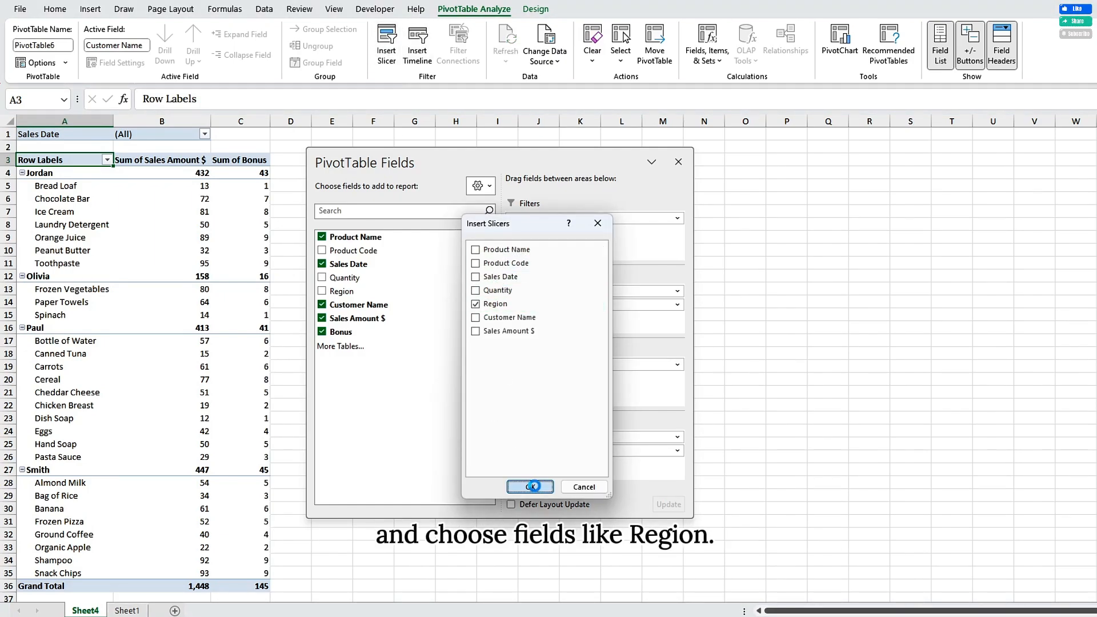
left_click(531, 487)
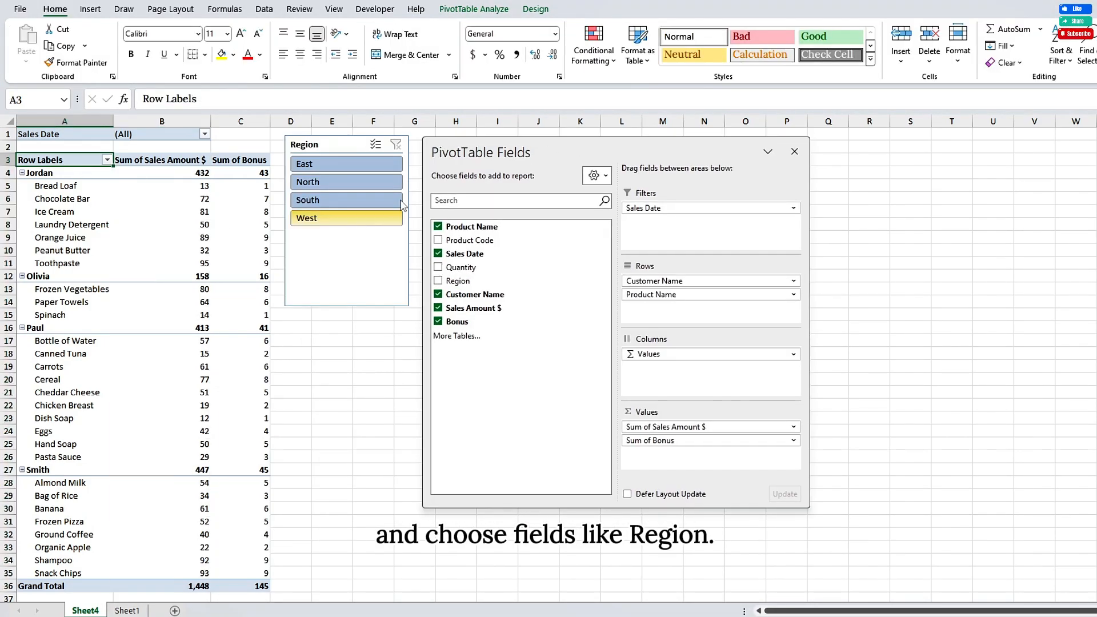
Step: Try filtering the PivotTable by region in the slicer, including West, and clear the filter with multi-select turned on
left_click(351, 167)
left_click(351, 170)
left_click(325, 217)
left_click(376, 145)
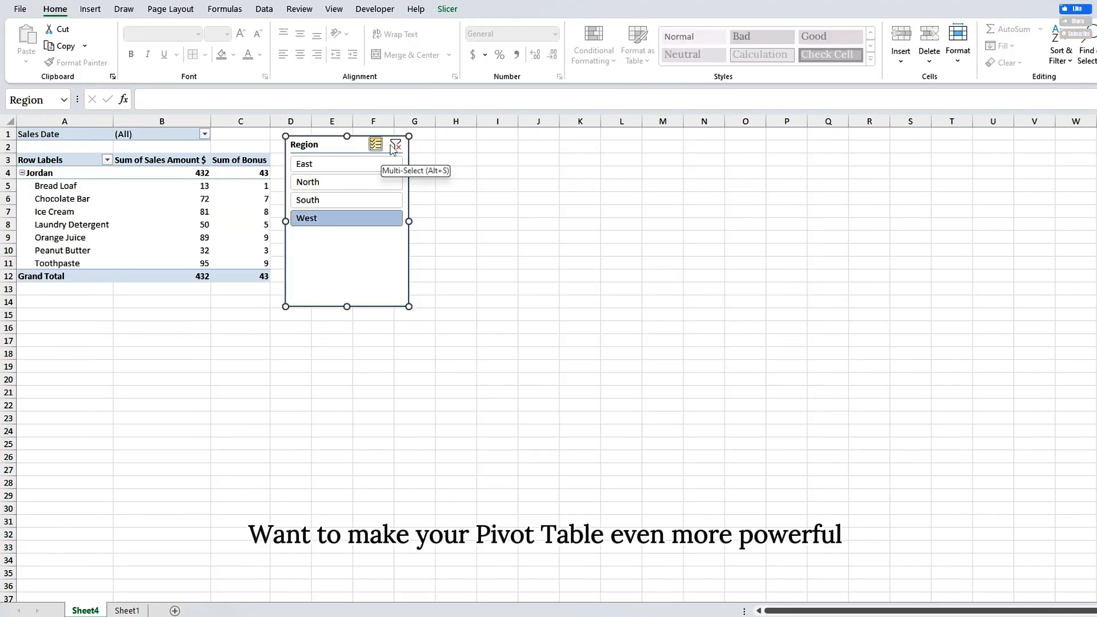
left_click(395, 145)
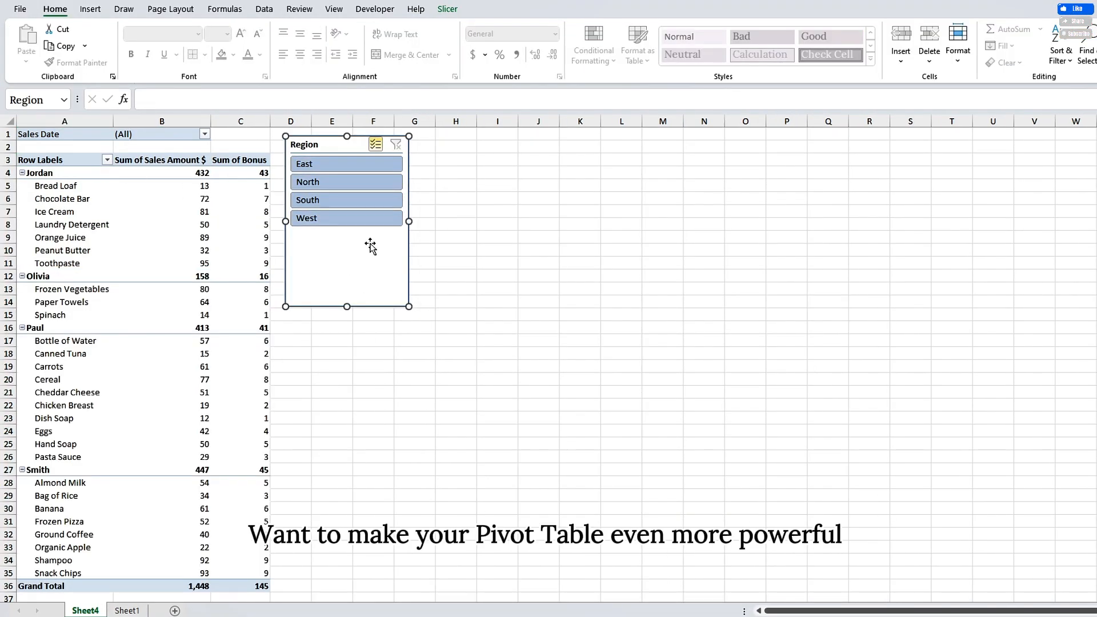
Step: Show the Sum of Sales Amount $ values in the PivotTable as % of Grand Total
left_click(75, 164)
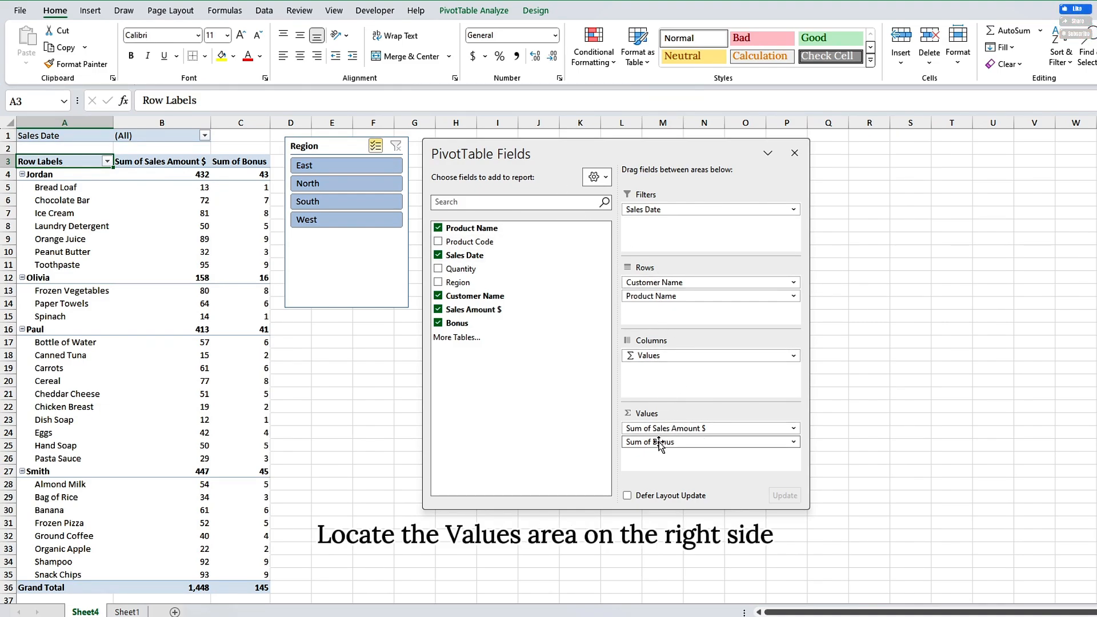
left_click(788, 430)
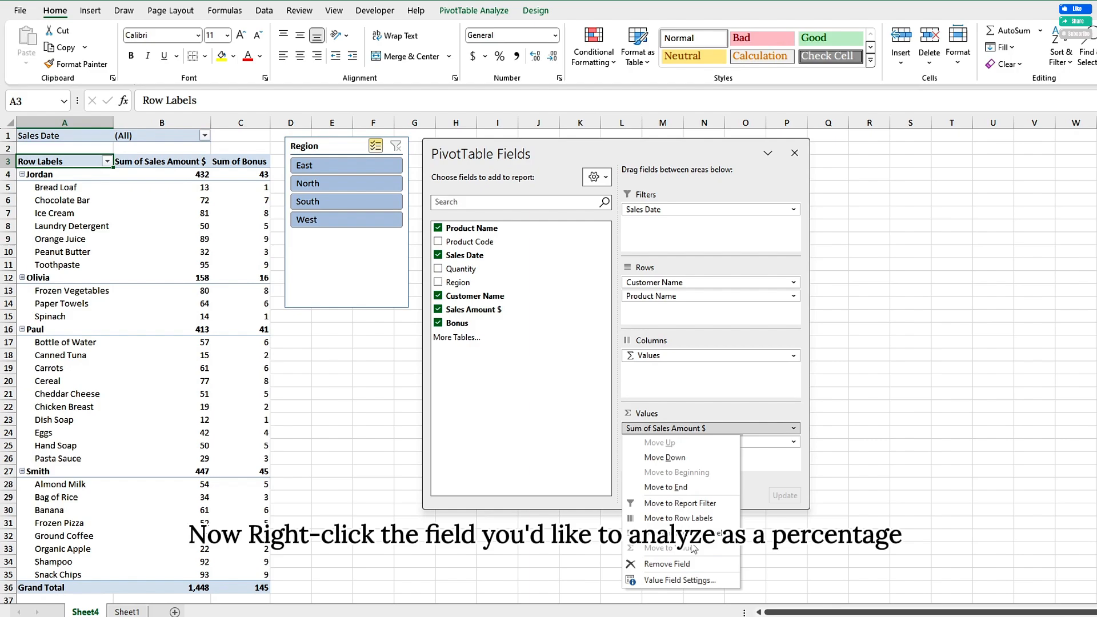
left_click(680, 580)
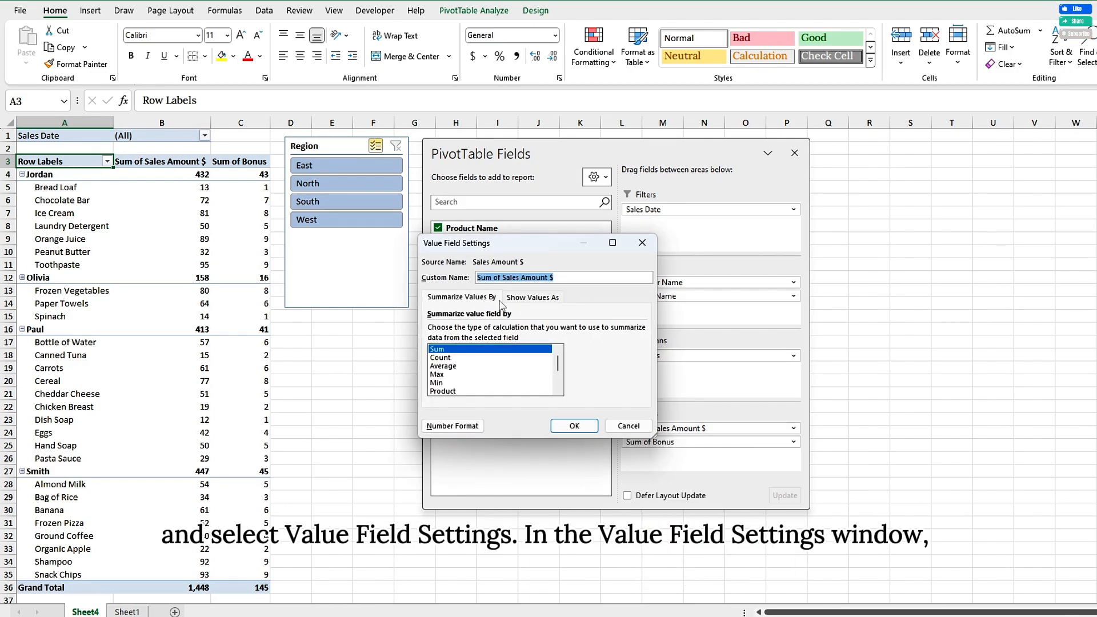
left_click(538, 299)
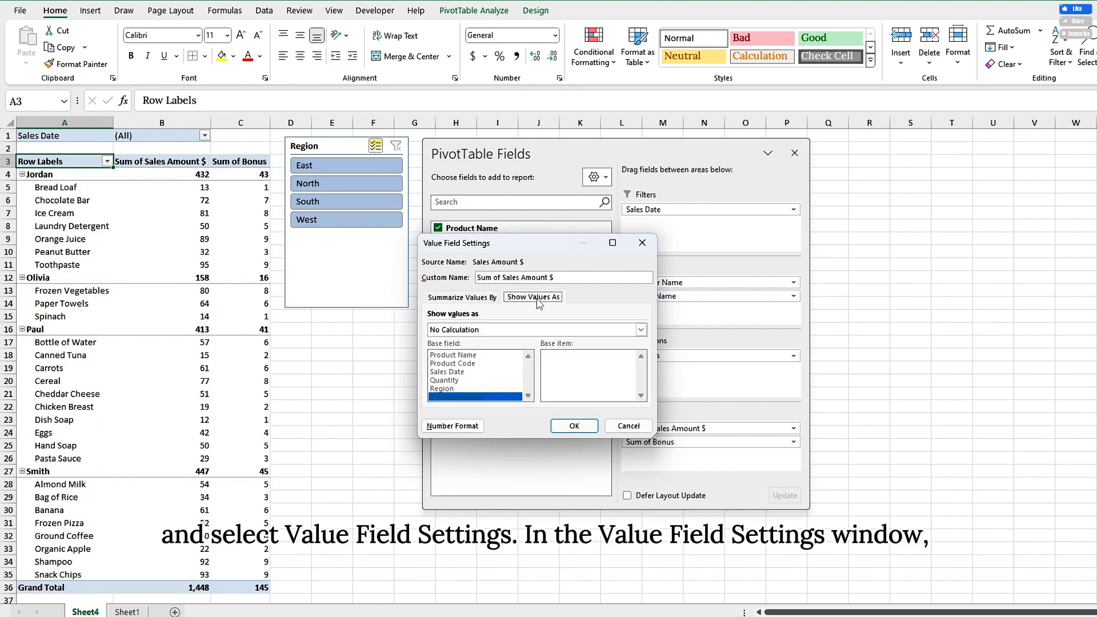
left_click(641, 330)
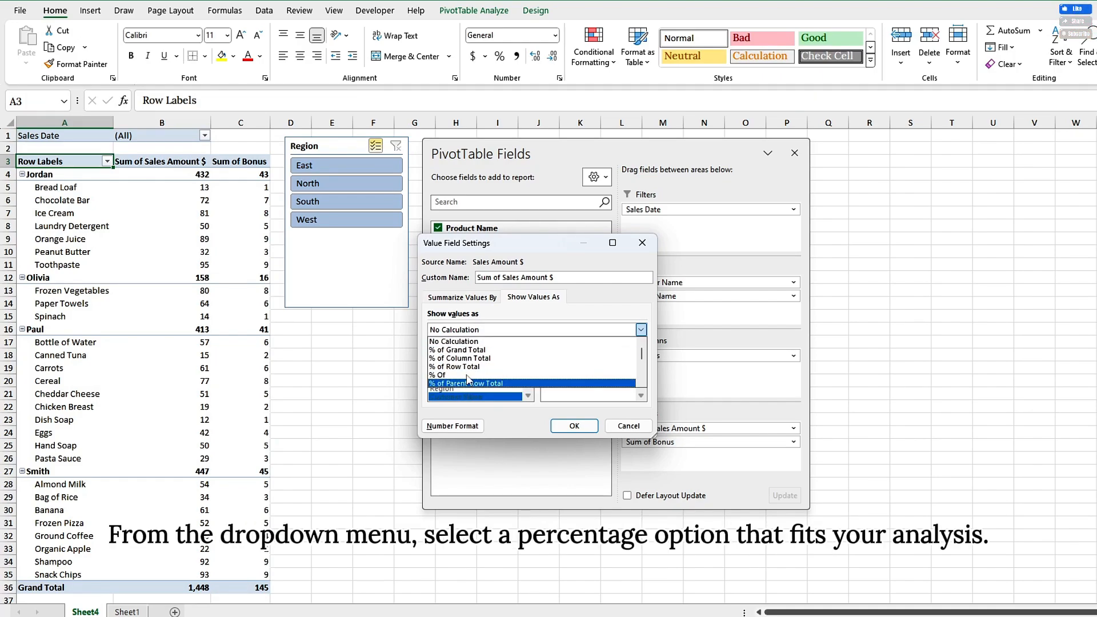
left_click(444, 350)
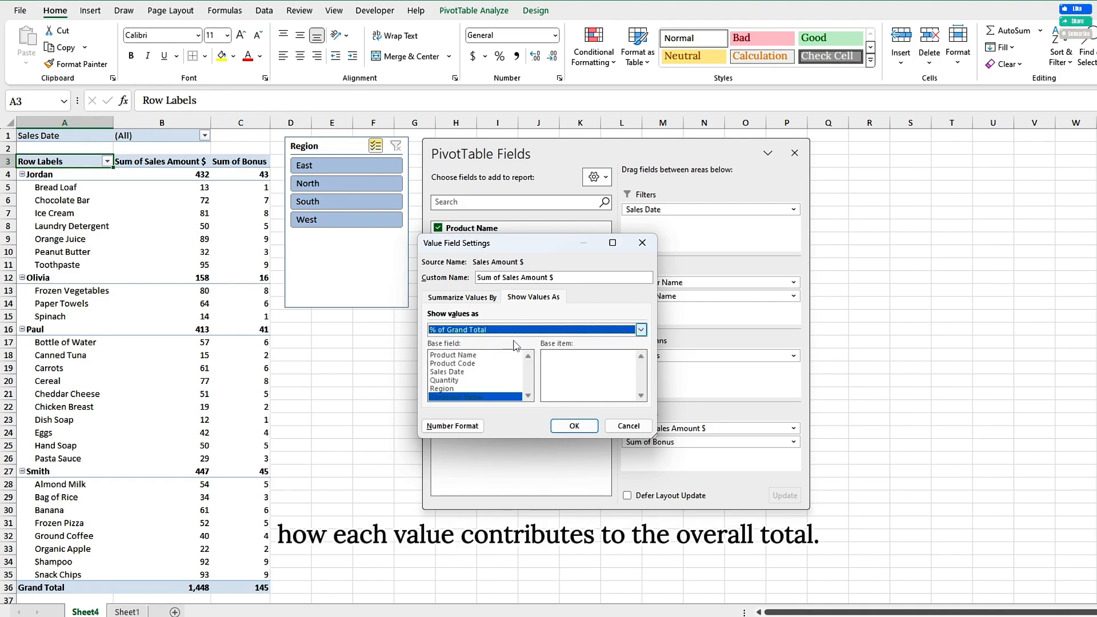
left_click(573, 427)
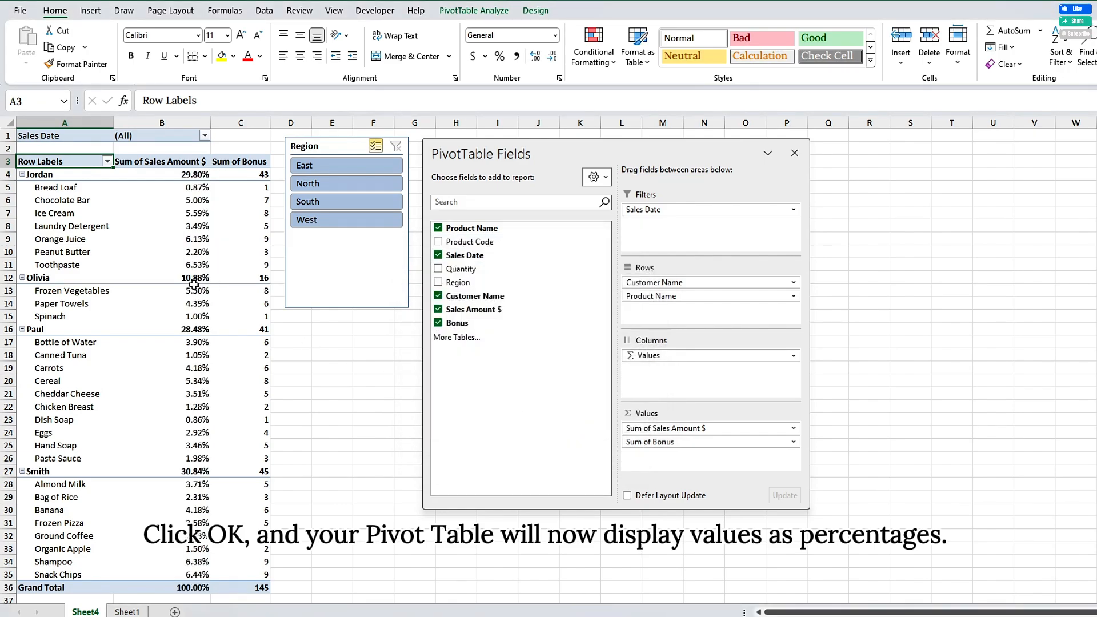
mouse_move(194, 285)
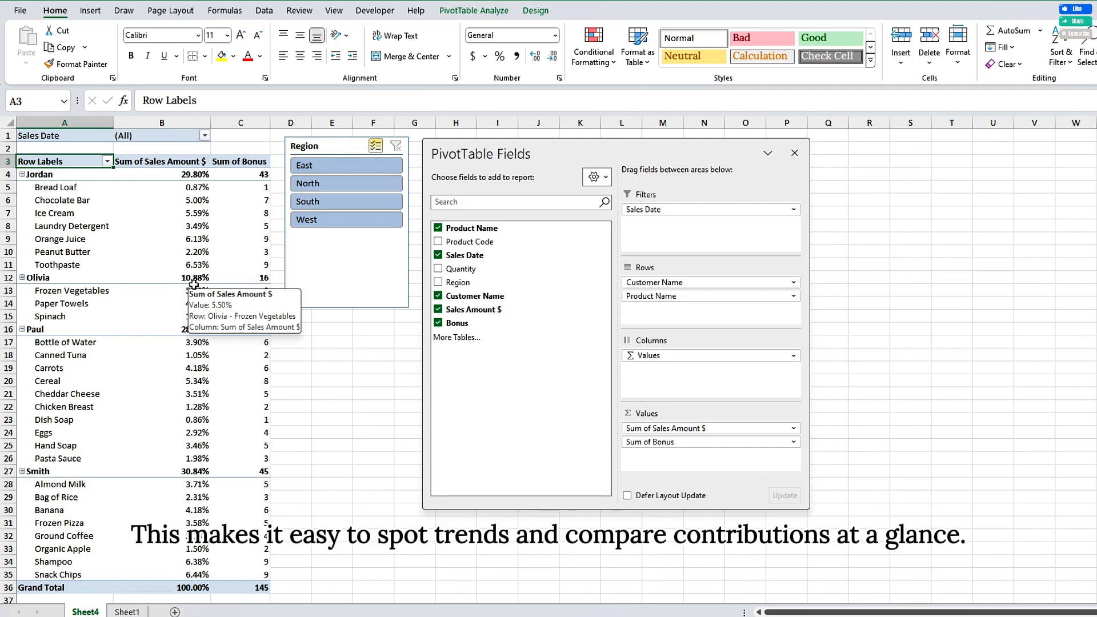
Step: Sort the products within each customer in the PivotTable by Sum of Sales Amount $ from largest to smallest
right_click(195, 187)
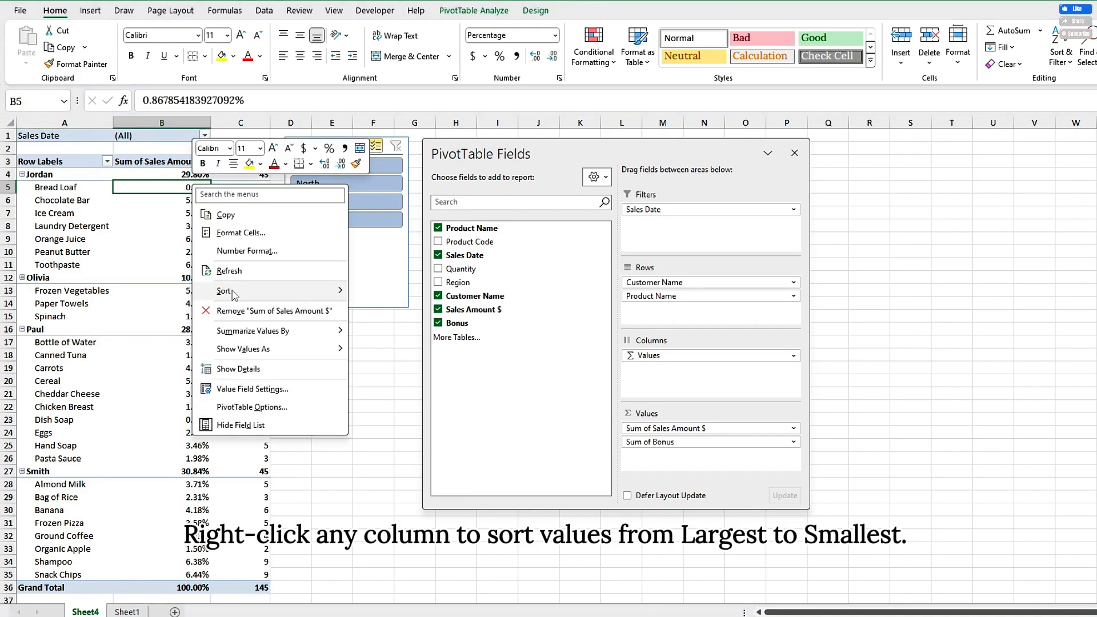
mouse_move(234, 293)
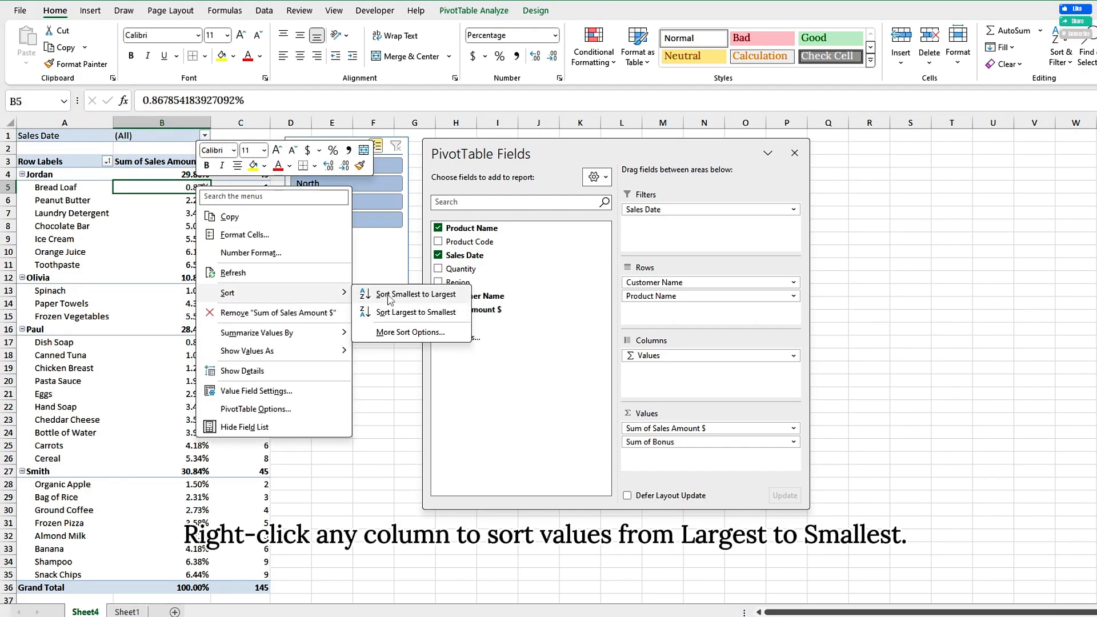
left_click(392, 312)
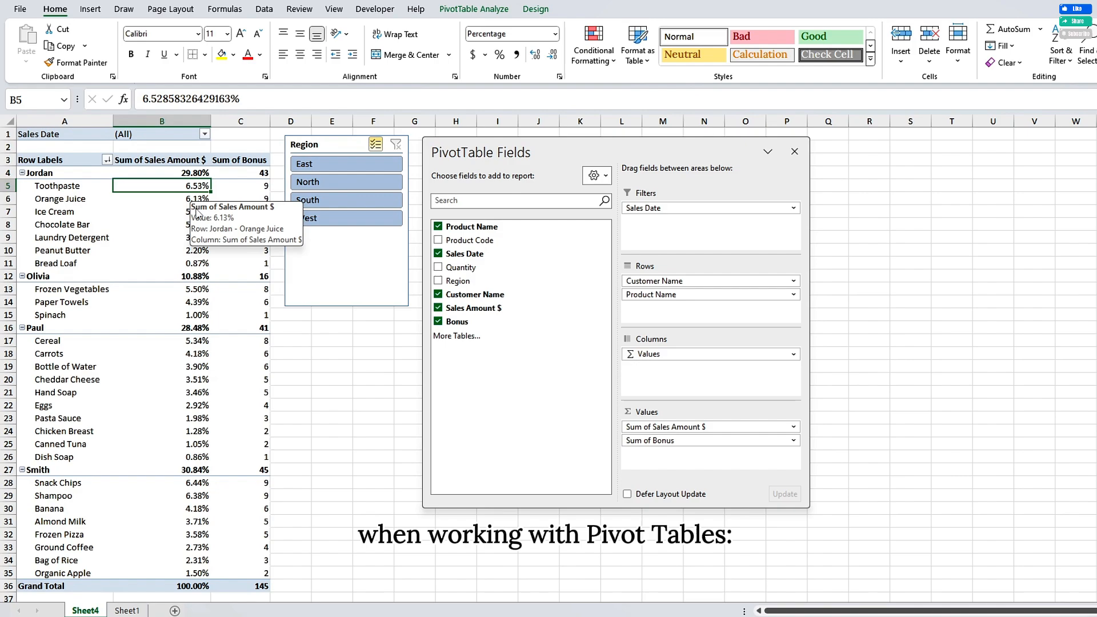
Step: Look over the PivotTable analysis commands and the source table on Sheet1, and return to the PivotTable on Sheet4
left_click(474, 9)
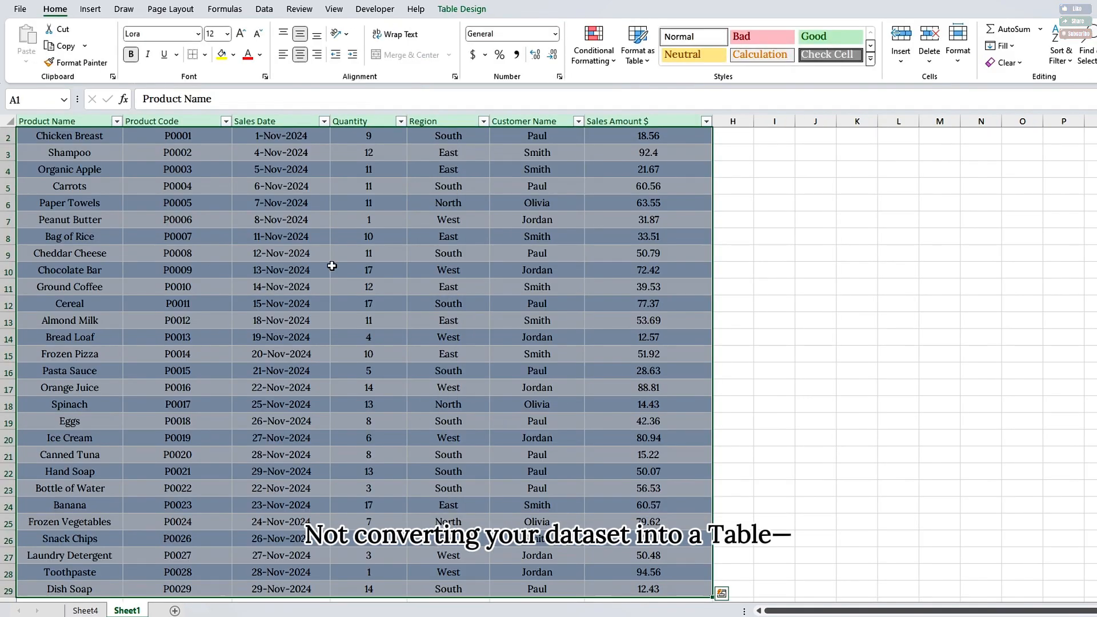
scroll(332, 266, "up", 1)
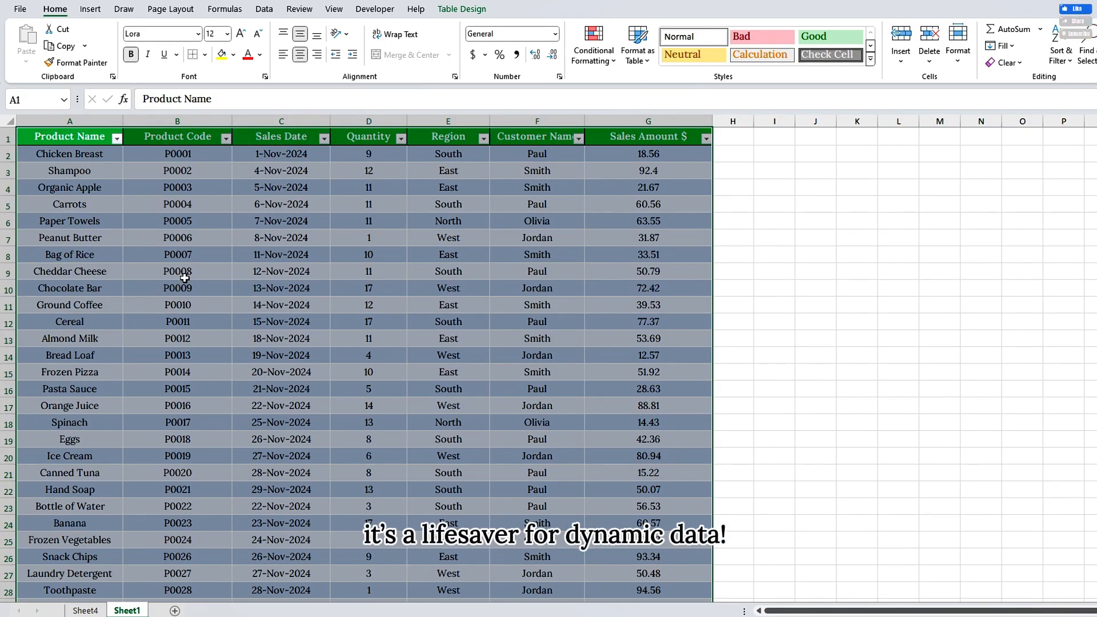
left_click(92, 609)
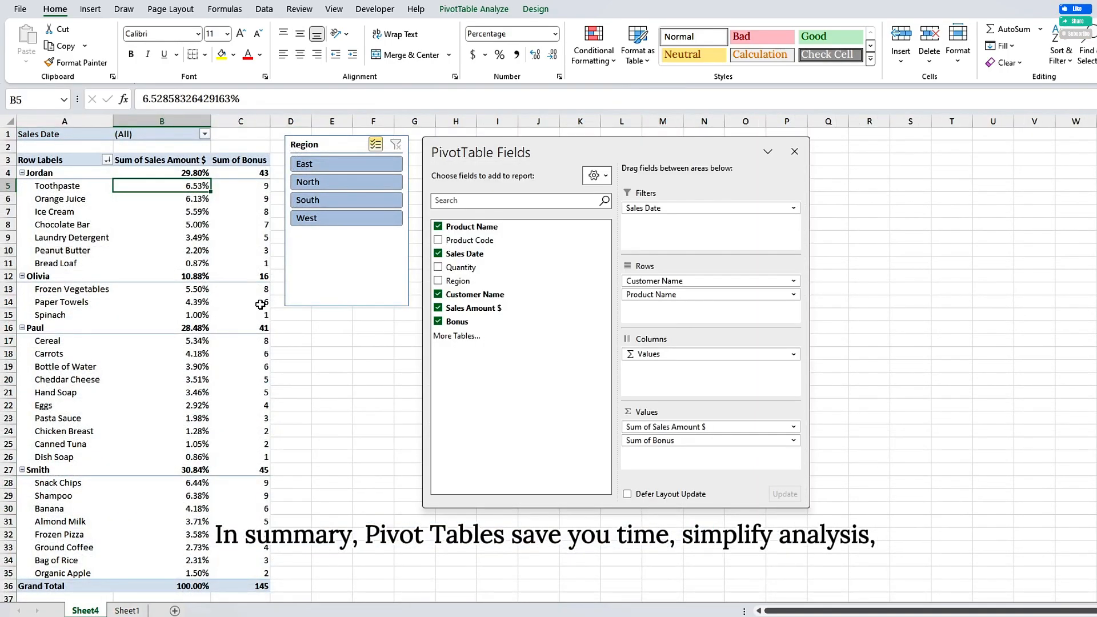